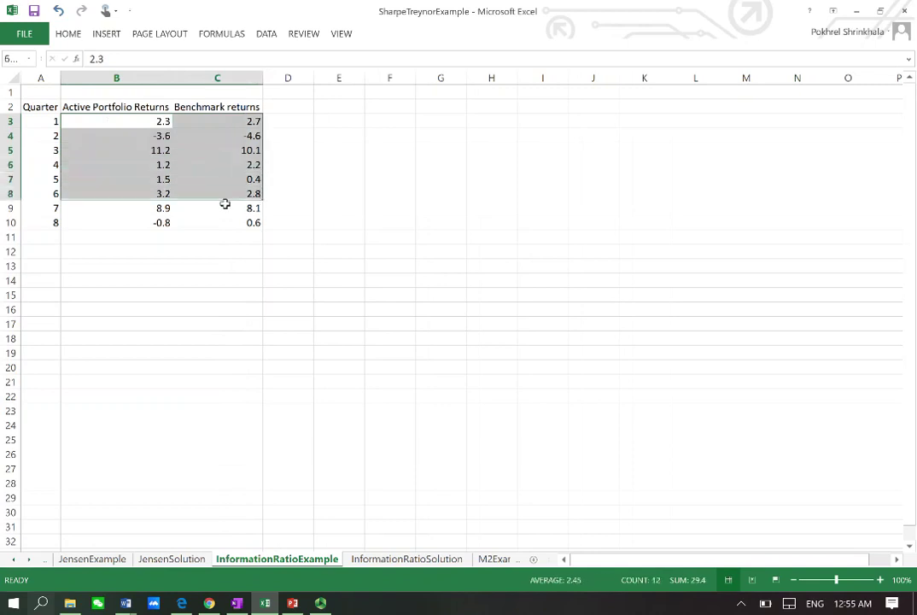
Centre the portfolio and benchmark return values in B3:C10 both vertically and horizontally.
{"action": "left_click", "coordinate": [68, 34]}
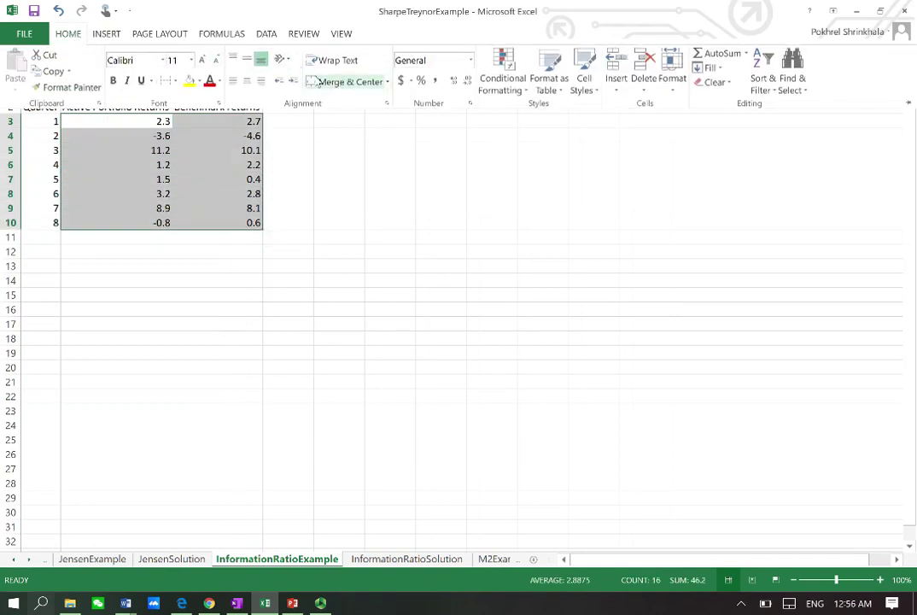
{"action": "left_click", "coordinate": [247, 60]}
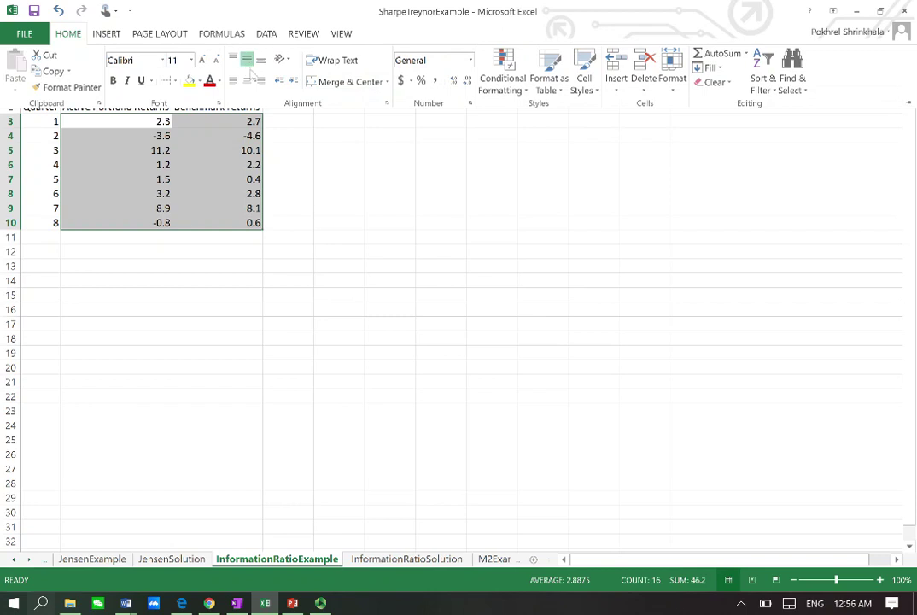
{"action": "left_click", "coordinate": [247, 80]}
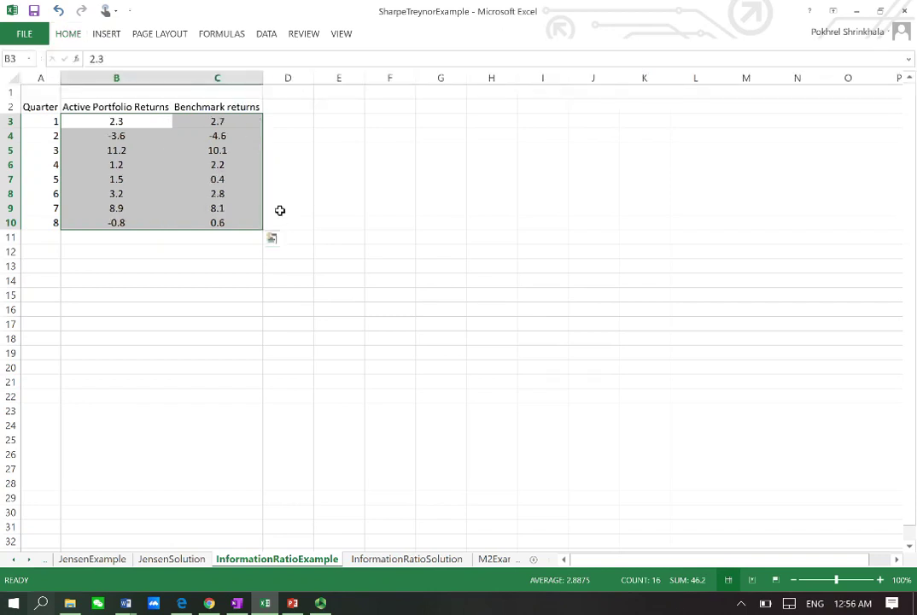
Add the column header "Difference" in cell D2, beside Benchmark returns.
{"action": "left_click", "coordinate": [278, 108]}
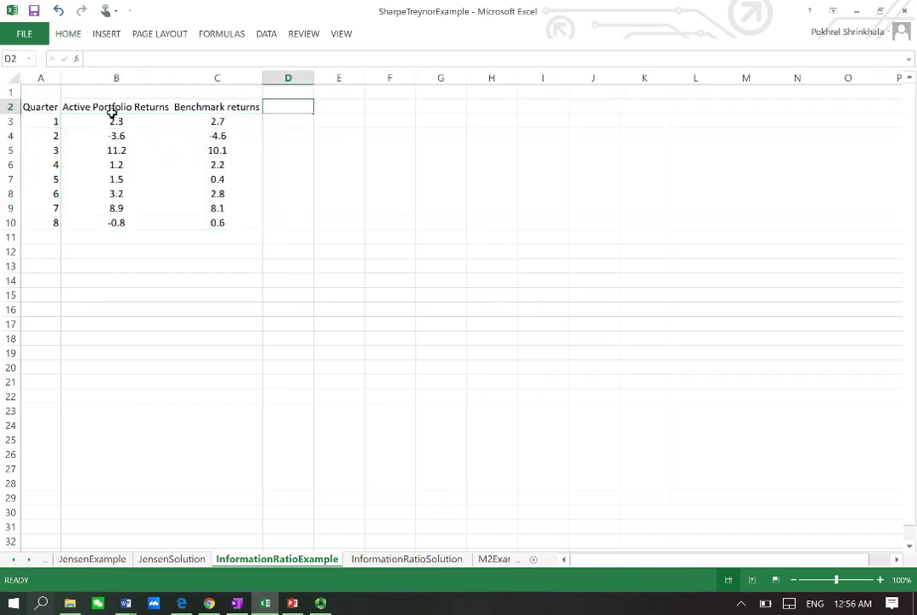
{"action": "scroll", "coordinate": [270, 279], "scroll_direction": "up", "scroll_amount": 5, "text": "ctrl"}
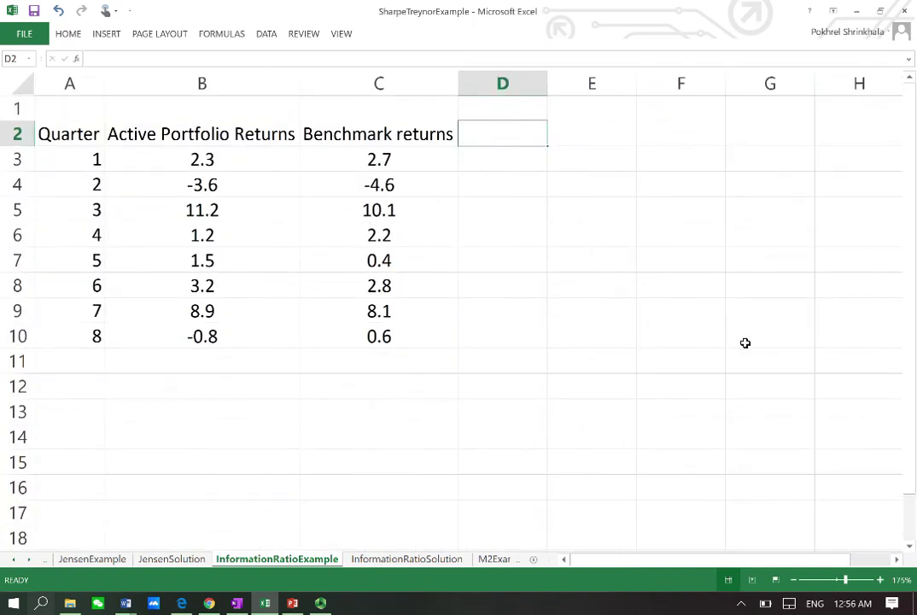
{"action": "type", "text": "Di"}
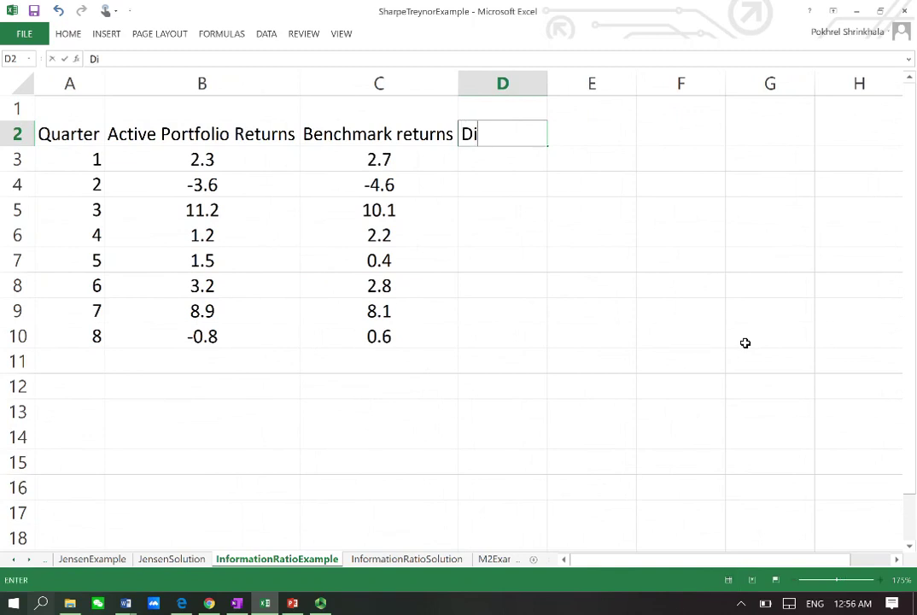
{"action": "type", "text": "fference"}
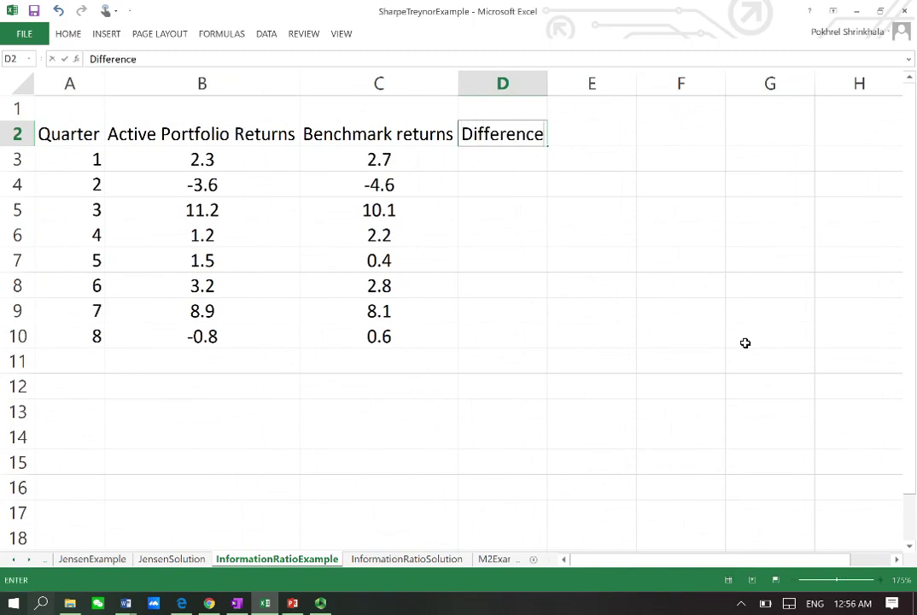
{"action": "key", "text": "Return"}
Calculate portfolio minus benchmark return in D3 with =(B3-C3) and fill the formula down to D10.
{"action": "type", "text": "="}
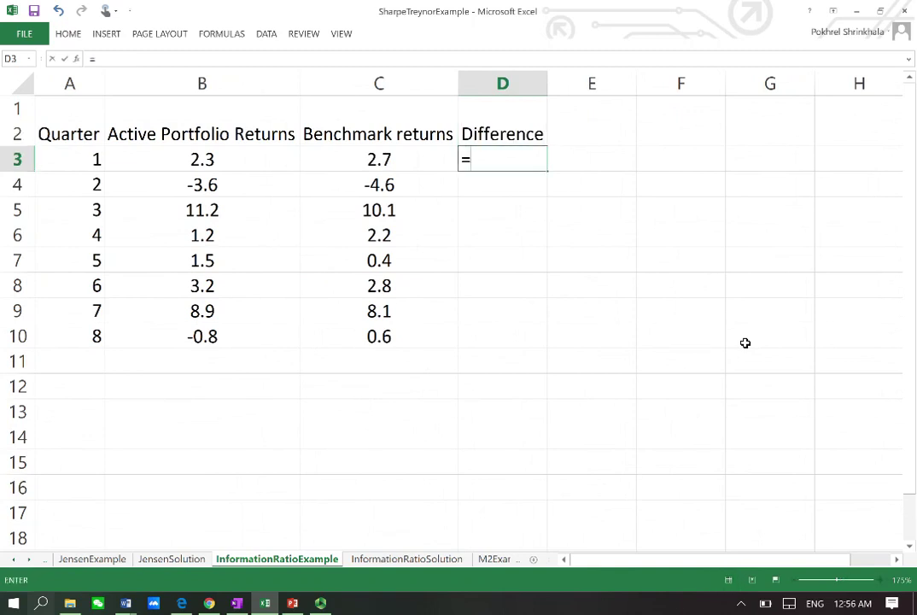
{"action": "left_click", "coordinate": [290, 604]}
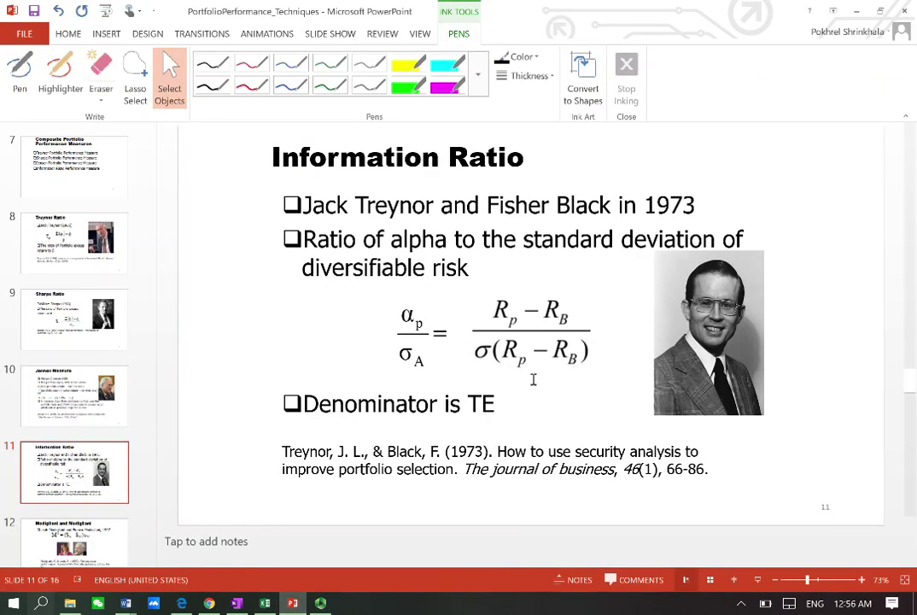
{"action": "key", "text": "alt+Tab"}
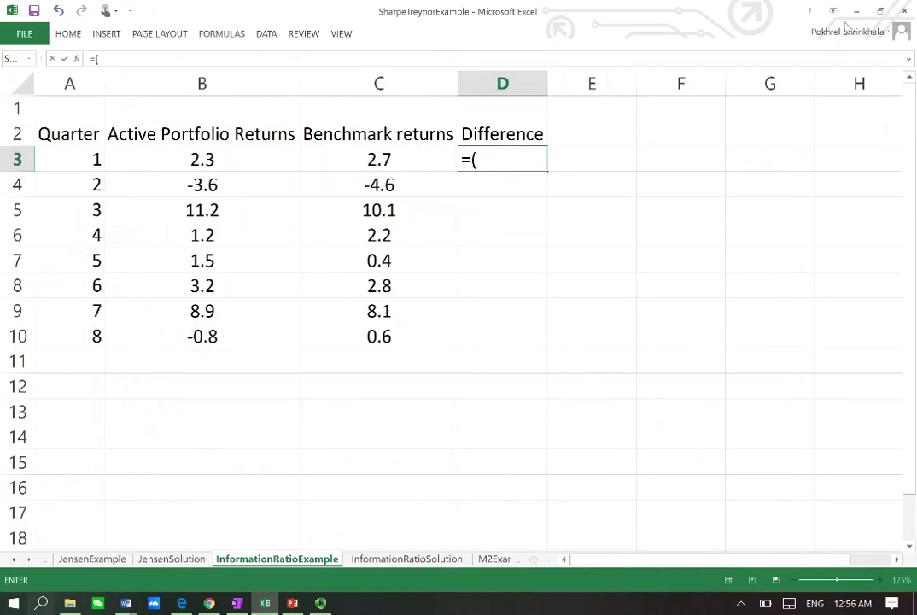
{"action": "left_click", "coordinate": [203, 160]}
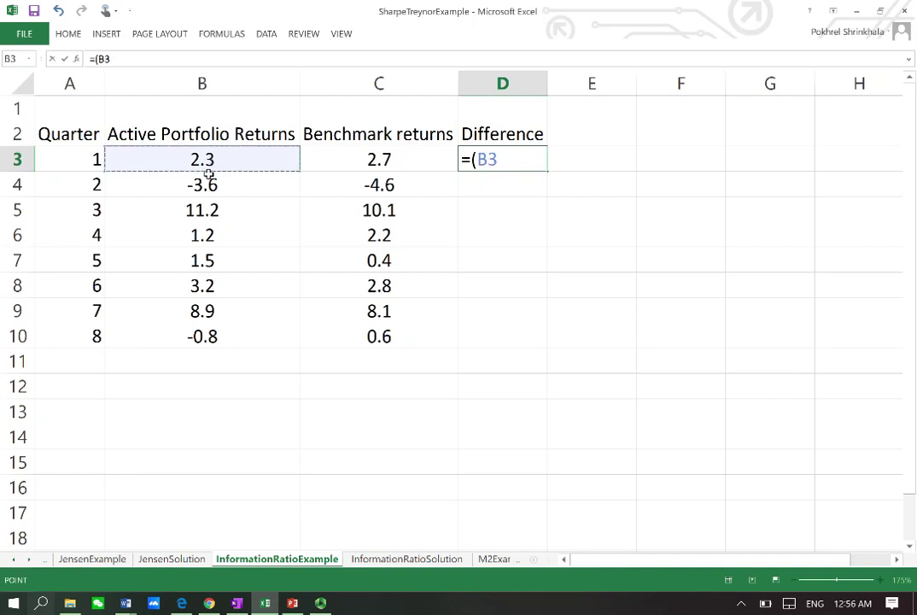
{"action": "type", "text": "-"}
{"action": "left_click", "coordinate": [354, 163]}
{"action": "type", "text": ")"}
{"action": "key", "text": "Return"}
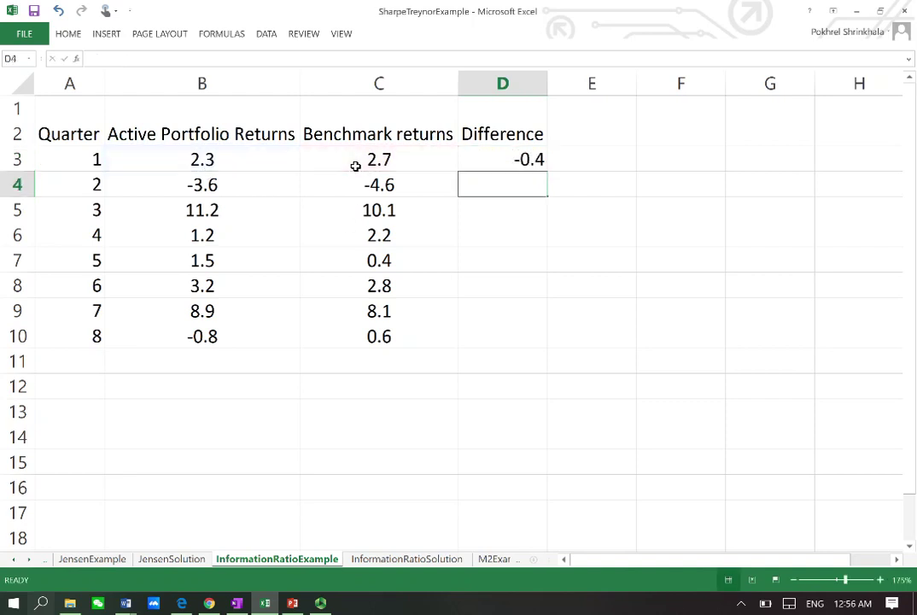
{"action": "left_click", "coordinate": [517, 159]}
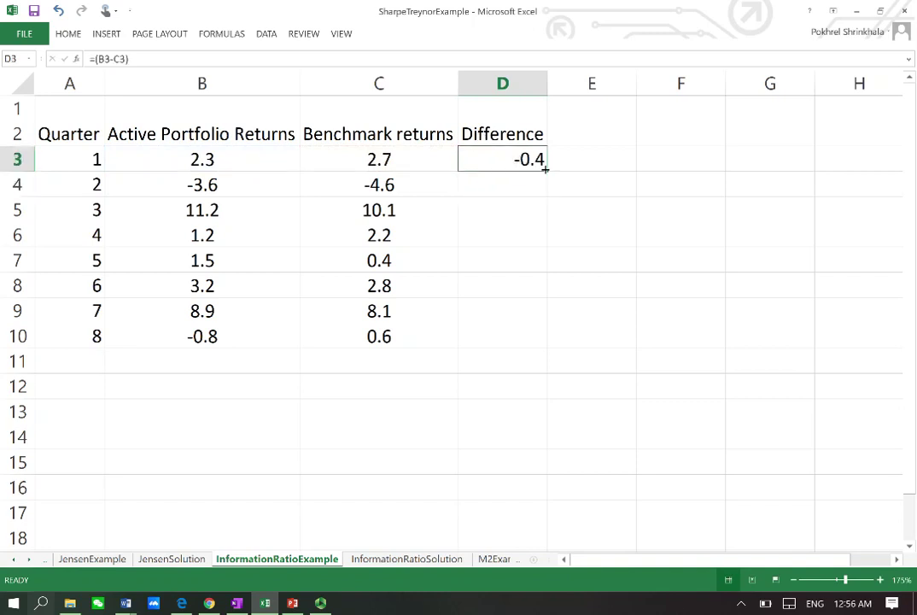
{"action": "double_click", "coordinate": [548, 171]}
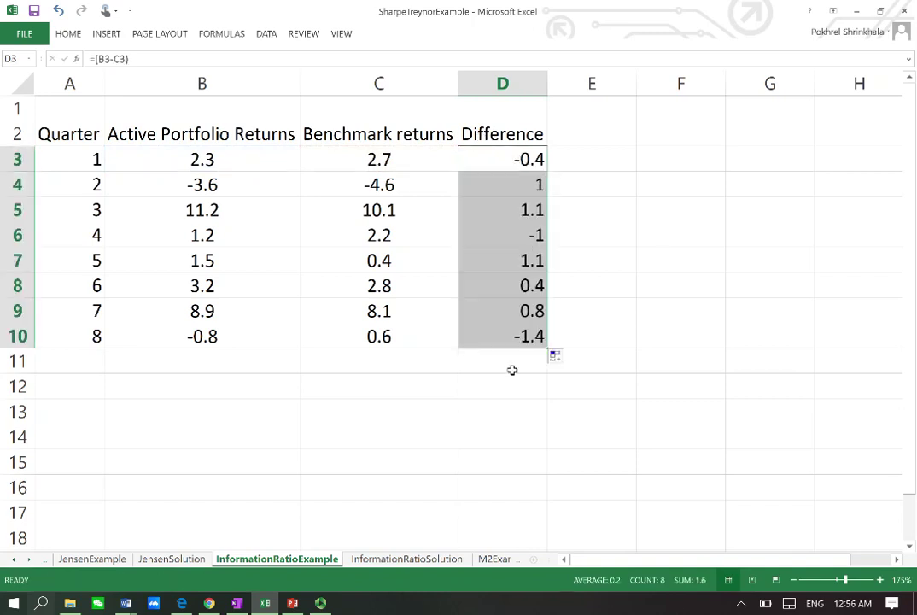
Calculate the average active portfolio return in B11 with =AVERAGE(B3:B10).
{"action": "left_click", "coordinate": [188, 366]}
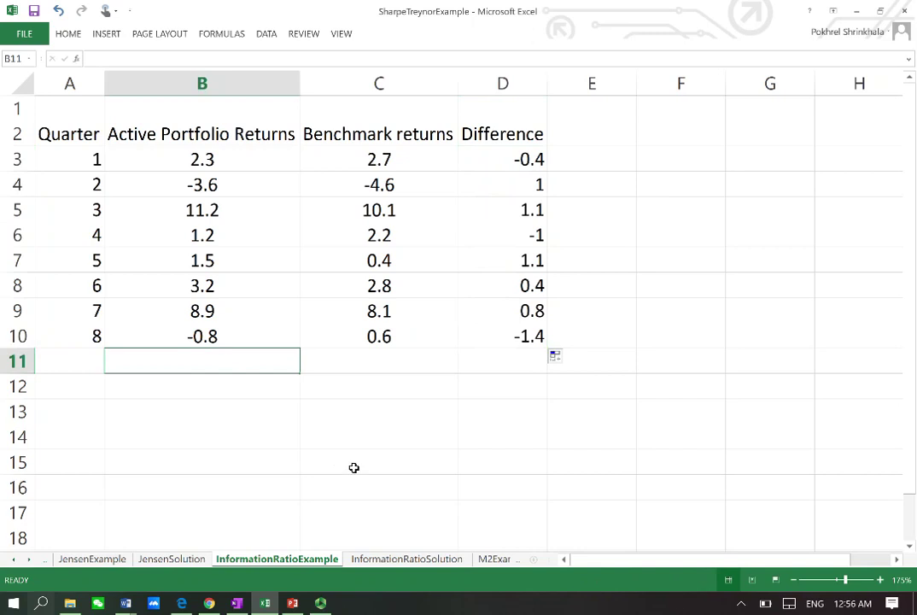
{"action": "type", "text": "=average("}
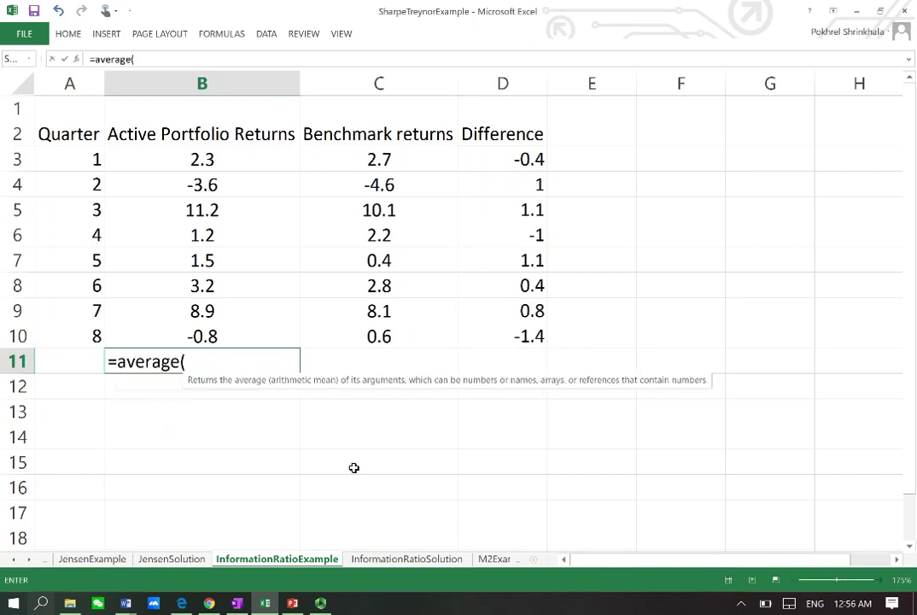
{"action": "key", "text": "Up"}
{"action": "key", "text": "ctrl+shift+Up"}
{"action": "key", "text": "shift+Down"}
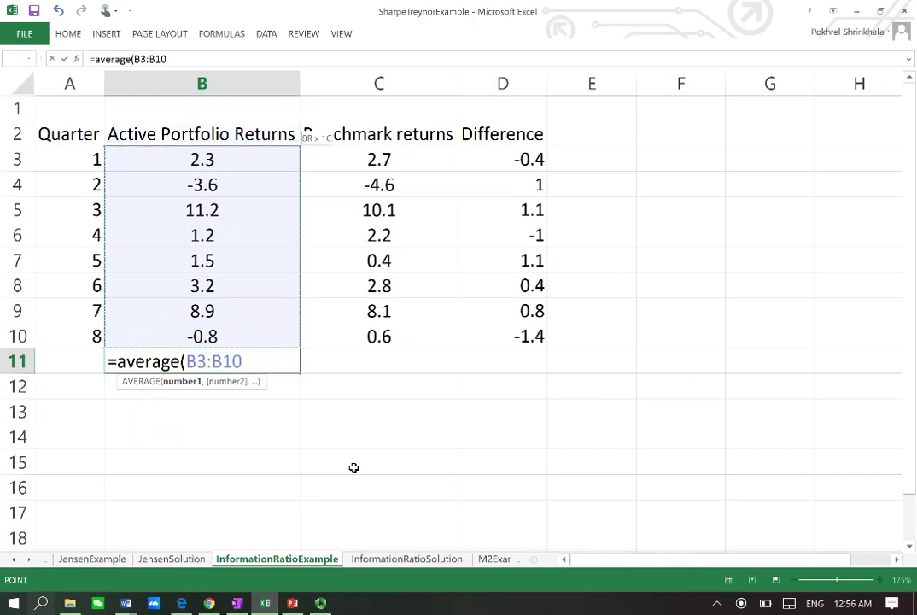
{"action": "type", "text": ")"}
{"action": "key", "text": "Return"}
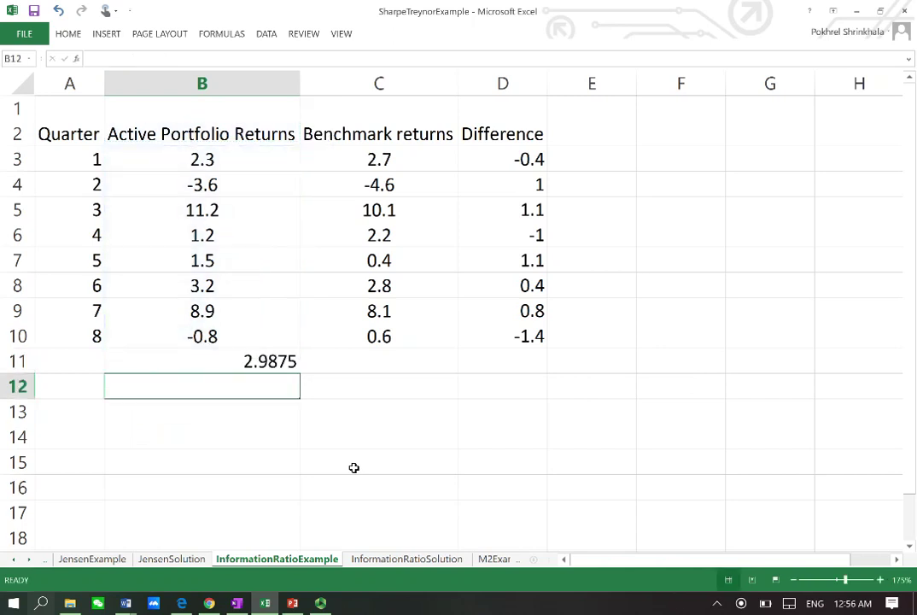
Copy the average formula from B11 to C11 and D11 for the Benchmark returns and Difference columns.
{"action": "key", "text": "Up"}
{"action": "key", "text": "ctrl+c"}
{"action": "key", "text": "Right"}
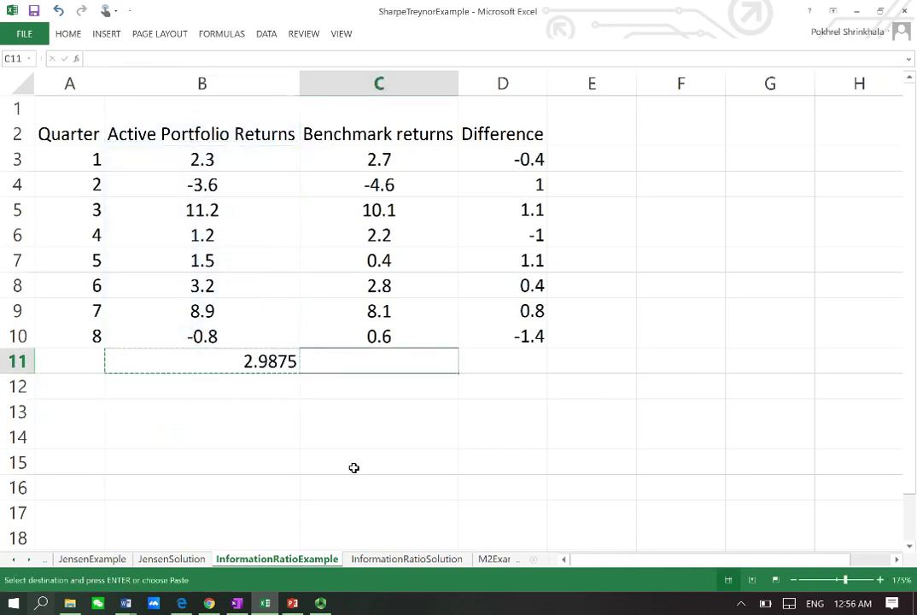
{"action": "key", "text": "Return"}
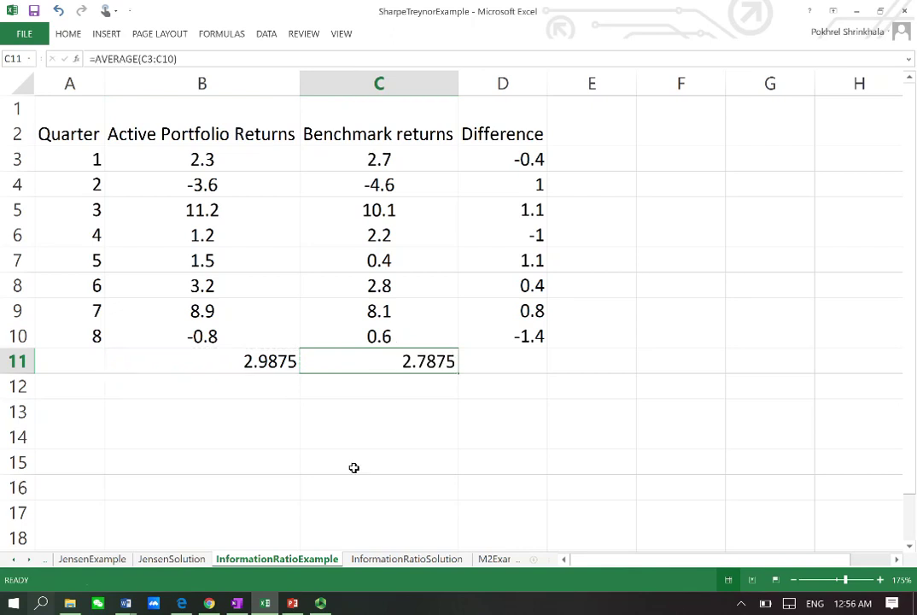
{"action": "key", "text": "ctrl+c"}
{"action": "key", "text": "Right"}
{"action": "key", "text": "Return"}
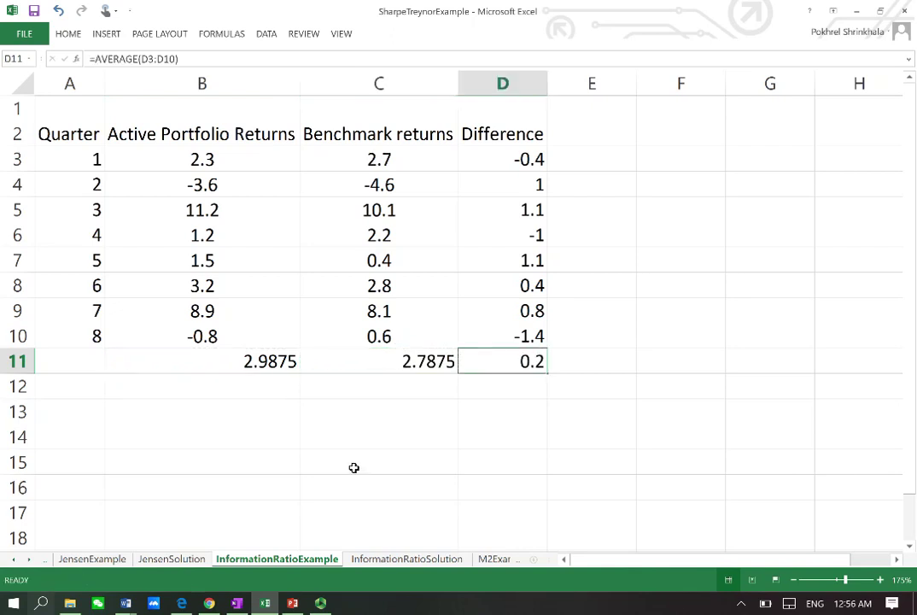
Format the averages in B11:D11 in comma style with one decimal place.
{"action": "key", "text": "Down"}
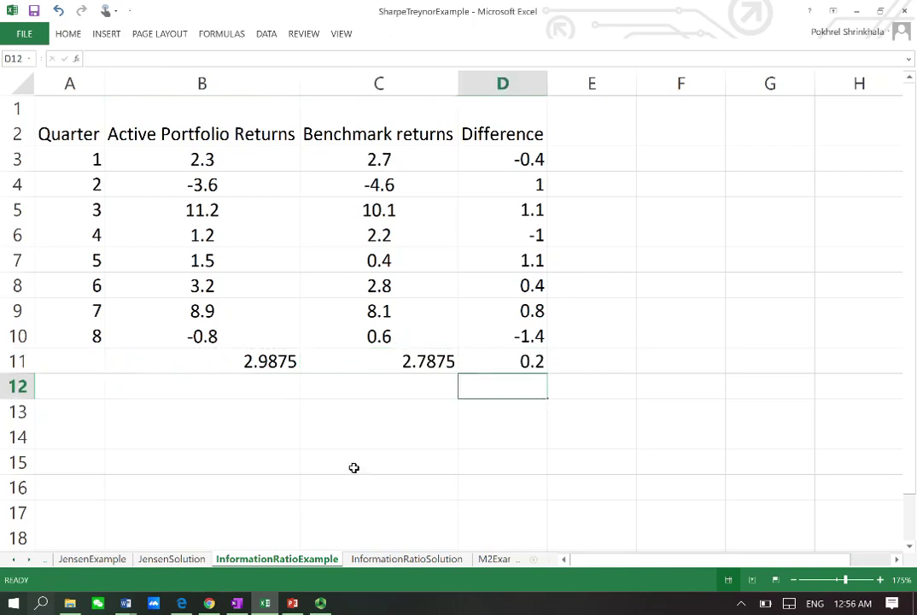
{"action": "key", "text": "Left"}
{"action": "key", "text": "Left"}
{"action": "key", "text": "Up"}
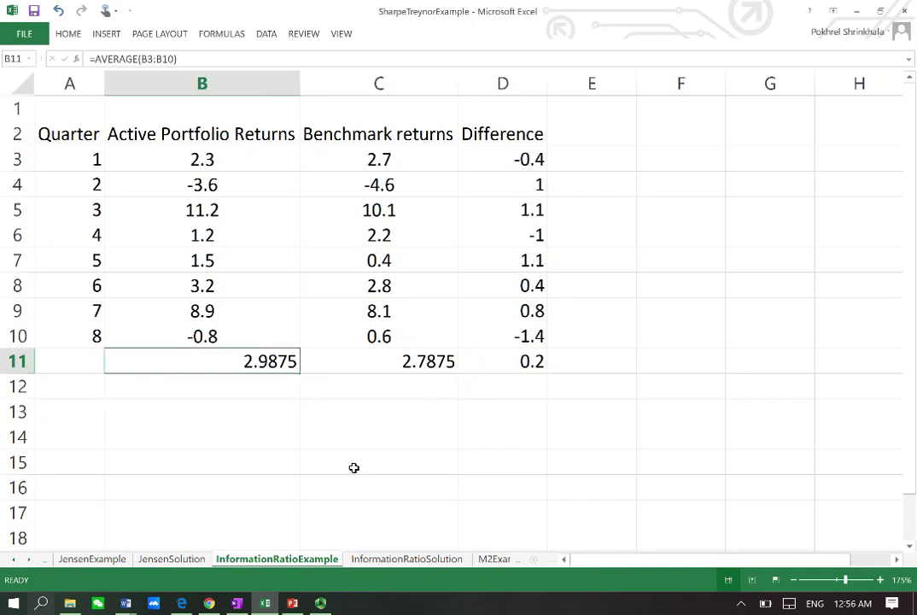
{"action": "key", "text": "shift+Right"}
{"action": "key", "text": "shift+Right"}
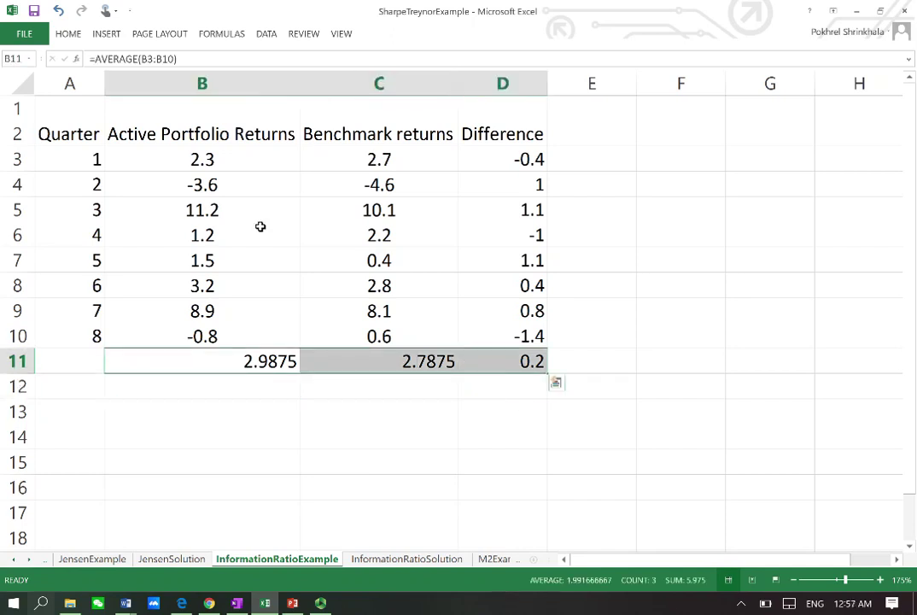
{"action": "left_click", "coordinate": [70, 35]}
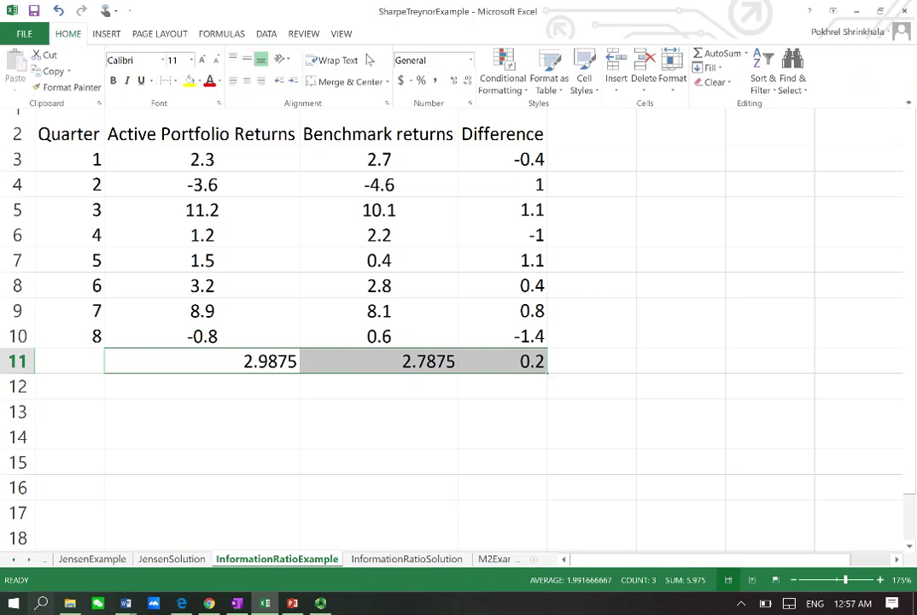
{"action": "left_click", "coordinate": [454, 82]}
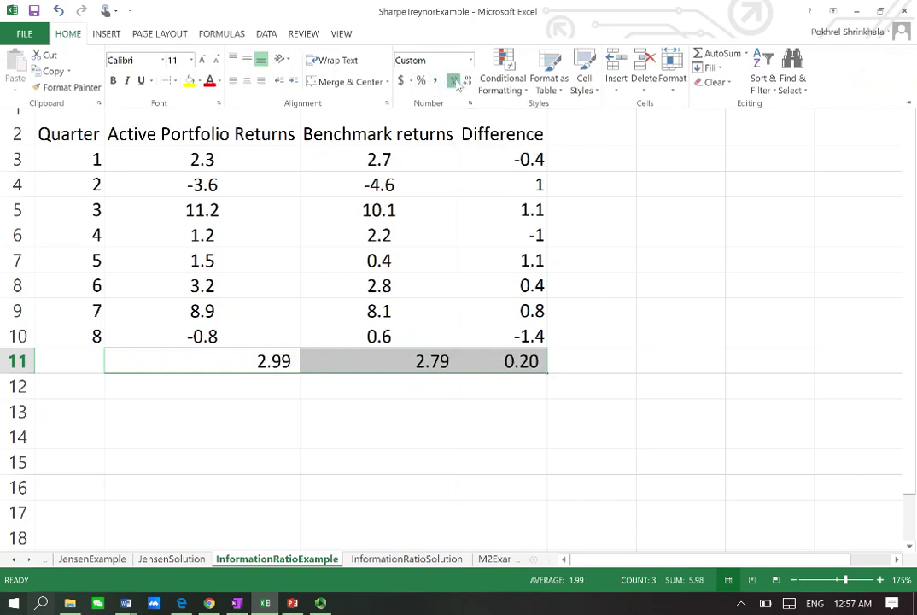
{"action": "left_click", "coordinate": [455, 83]}
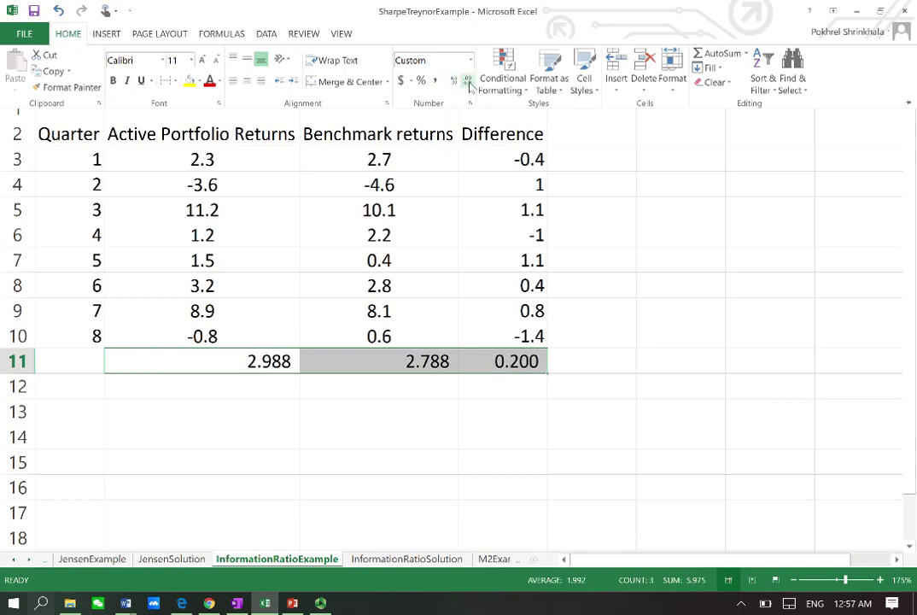
{"action": "left_click", "coordinate": [468, 83]}
{"action": "left_click", "coordinate": [467, 83]}
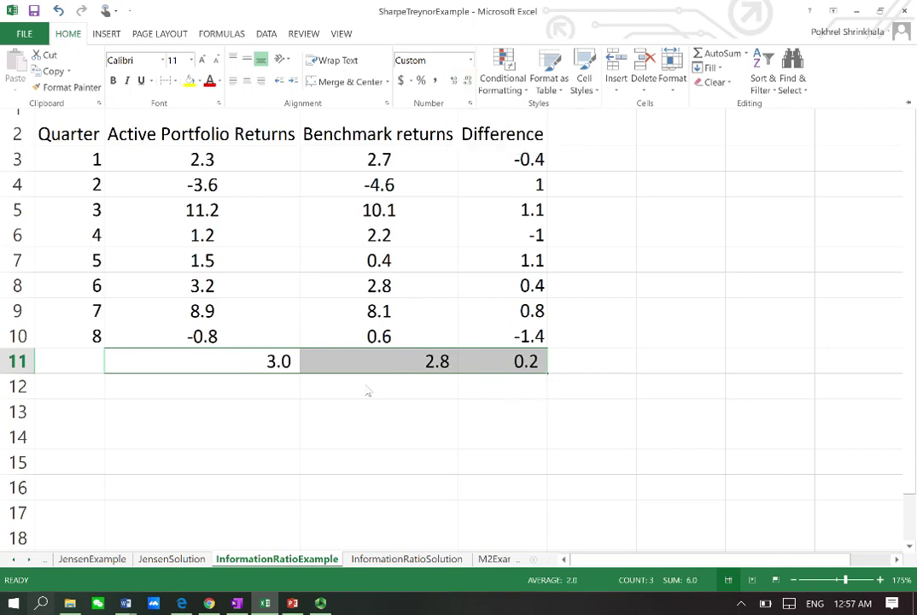
{"action": "left_click", "coordinate": [415, 395]}
{"action": "left_click", "coordinate": [434, 389]}
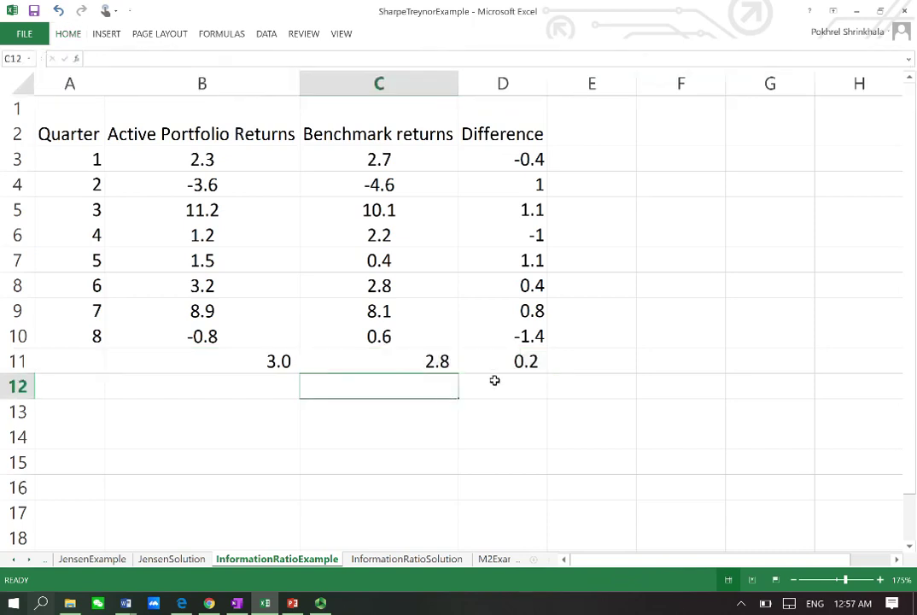
{"action": "left_click", "coordinate": [497, 385]}
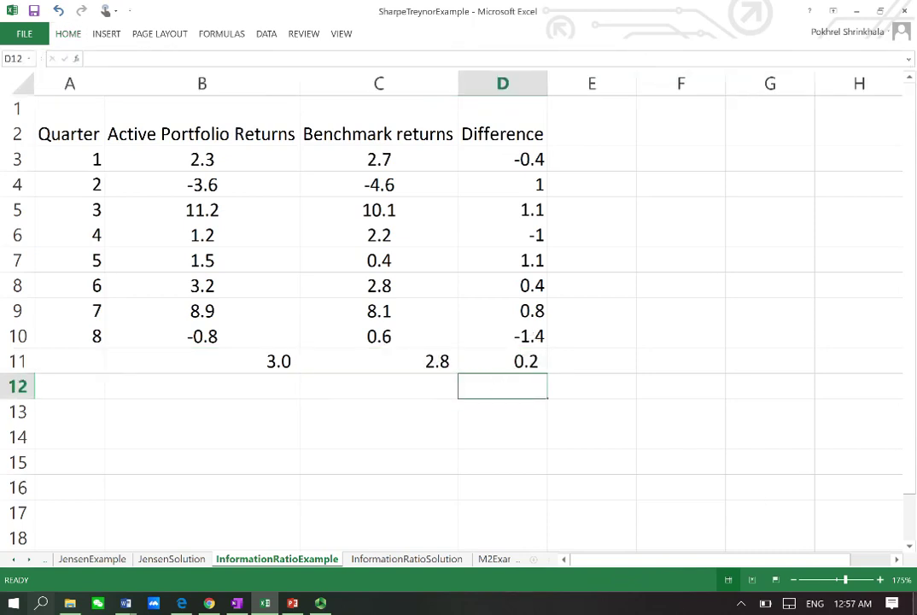
{"action": "key", "text": "Left"}
{"action": "key", "text": "Left"}
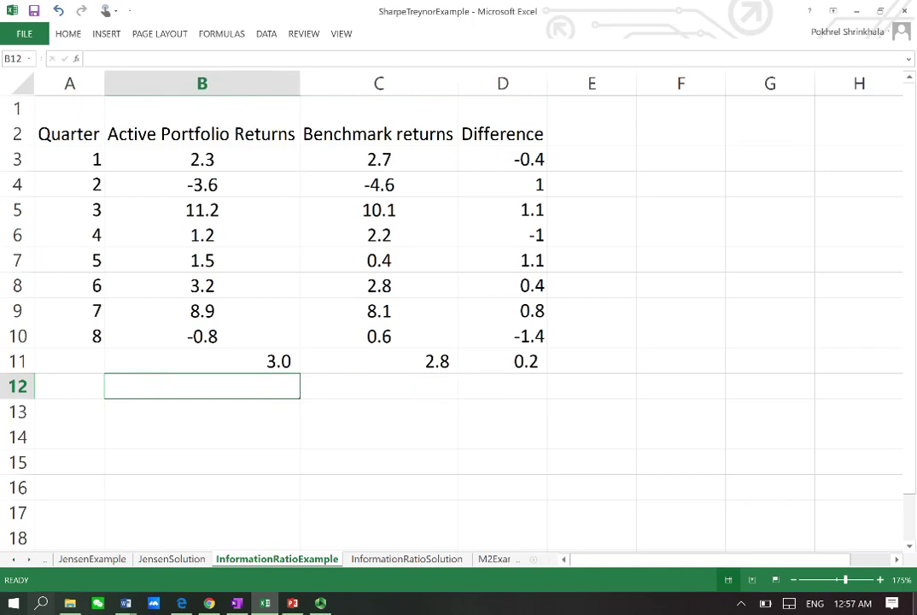
Copy the (Rp − RB)/σ(Rp − RB) formula picture from the Information Ratio slide in PowerPoint and paste it at cell E4 in Excel.
{"action": "left_click", "coordinate": [293, 603]}
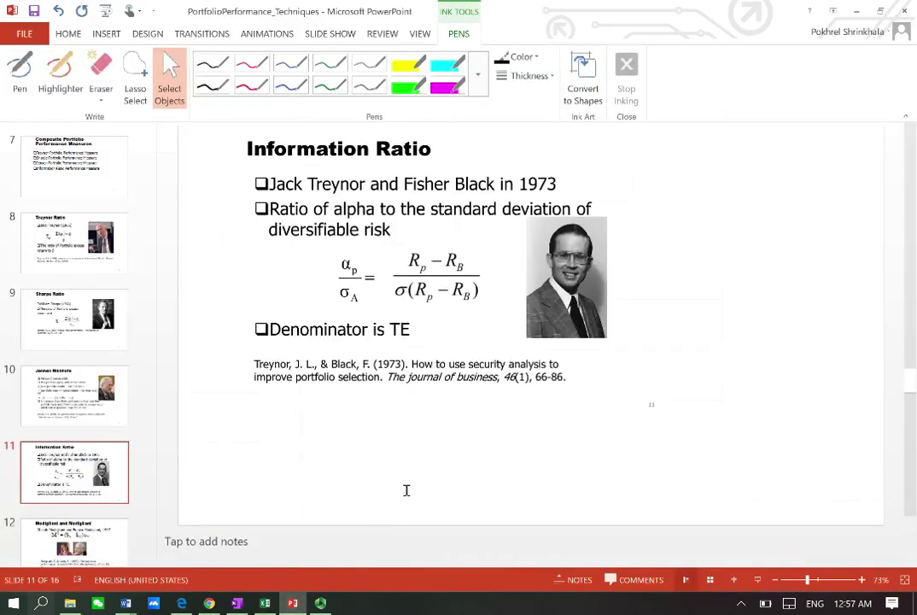
{"action": "left_click", "coordinate": [491, 312]}
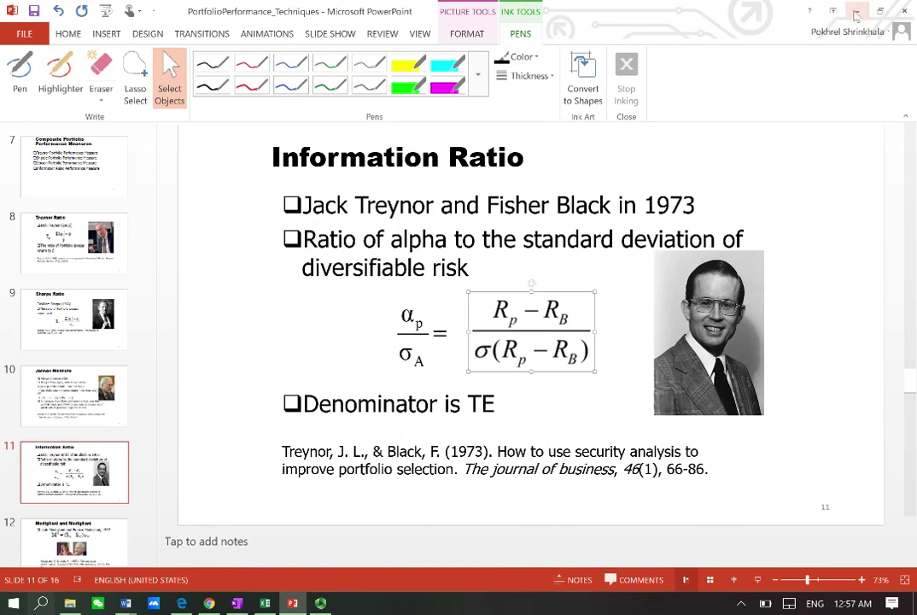
{"action": "key", "text": "alt+Tab"}
{"action": "left_click", "coordinate": [597, 184]}
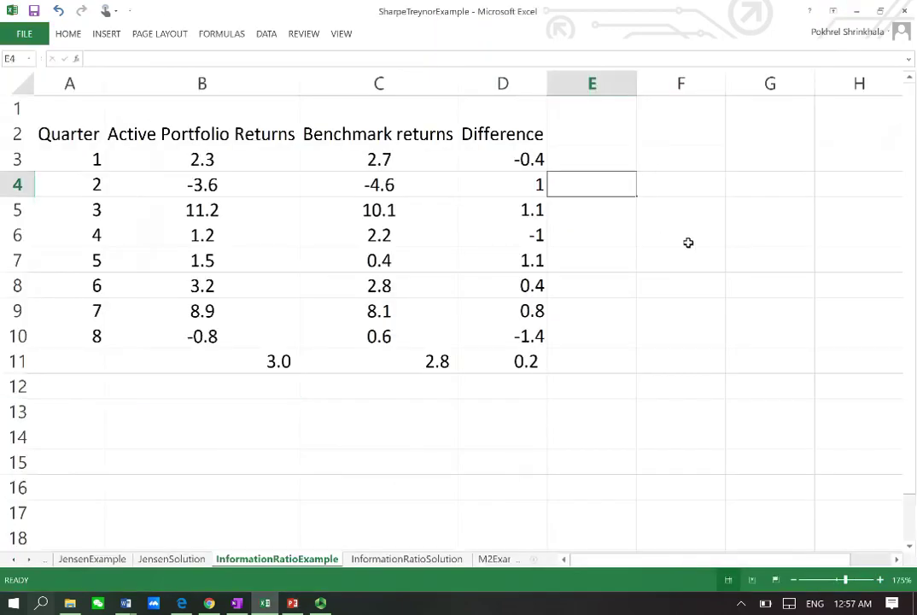
{"action": "key", "text": "ctrl+v"}
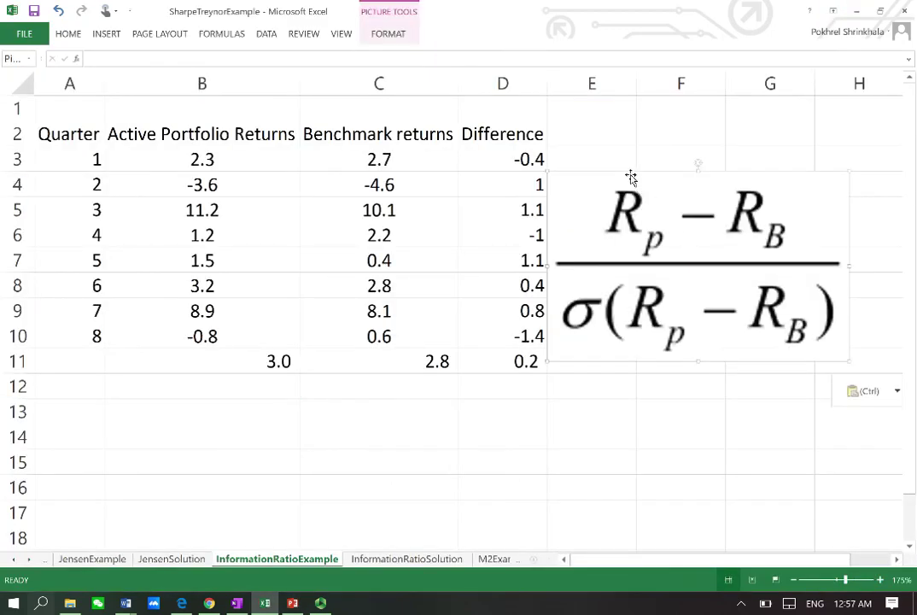
Move the formula picture away from the Difference column and shrink it to span about rows 4 to 9.
{"action": "left_click_drag", "start_coordinate": [639, 178], "coordinate": [678, 149]}
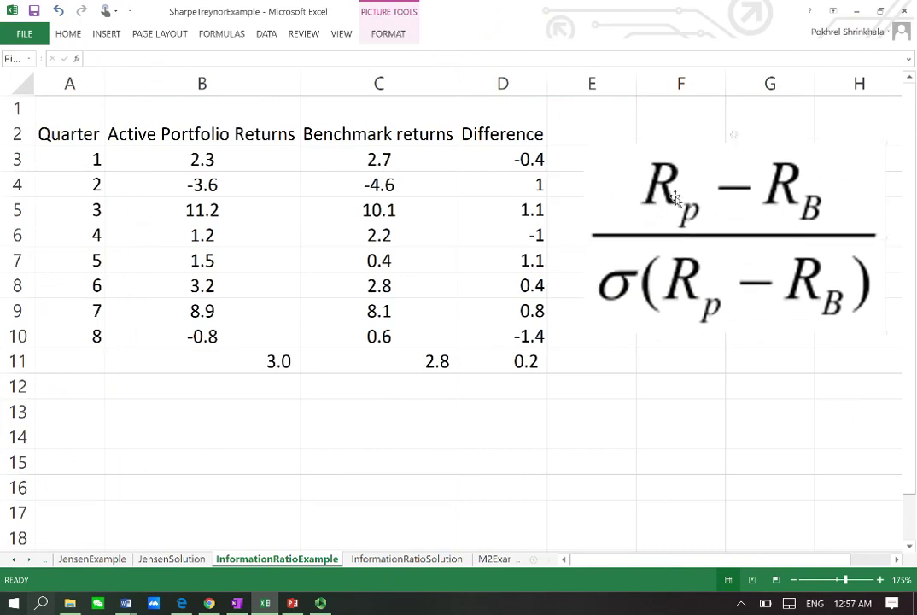
{"action": "left_click_drag", "start_coordinate": [584, 145], "coordinate": [643, 170]}
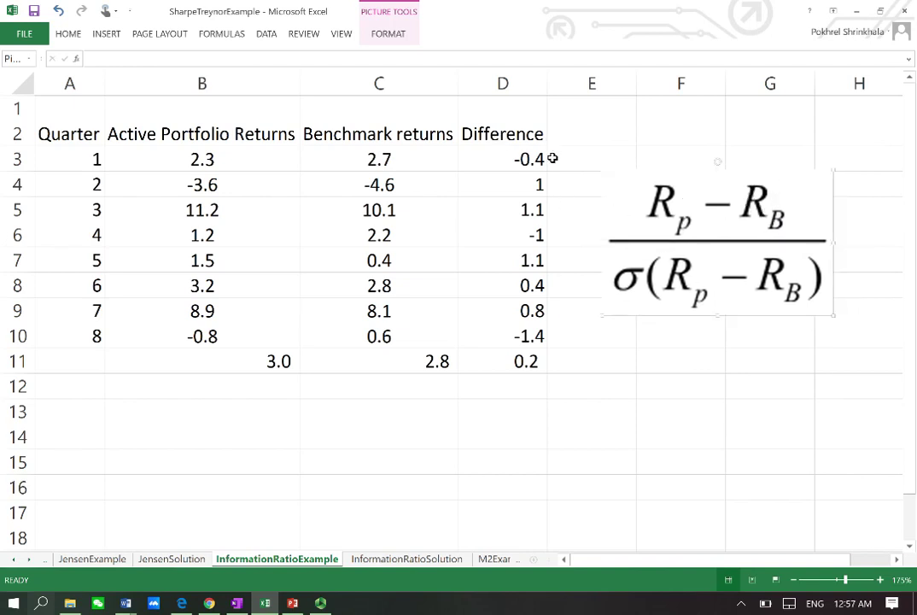
{"action": "left_click", "coordinate": [518, 335]}
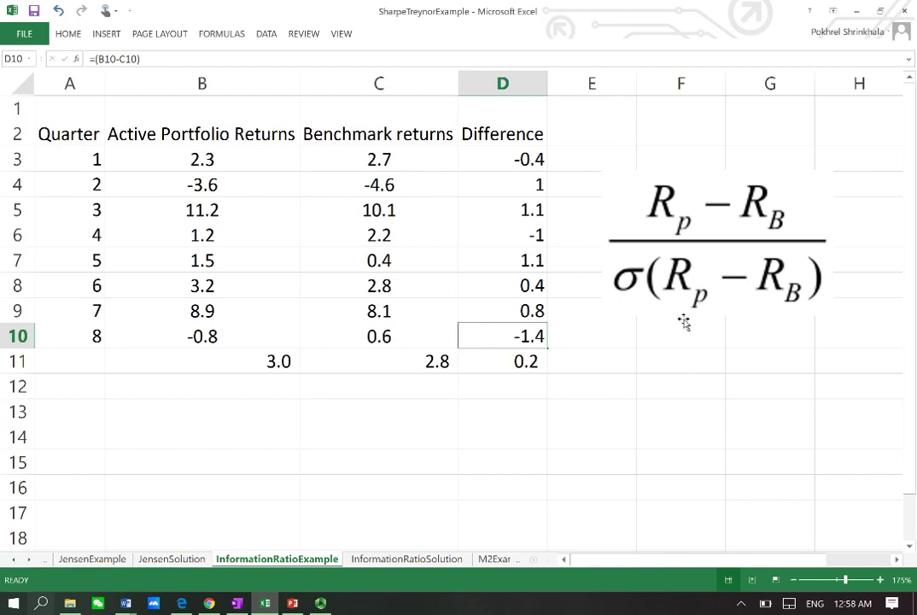
Calculate the sample standard deviation of the Difference values in D12 with =STDEV.S(D3:D10).
{"action": "left_click", "coordinate": [524, 362]}
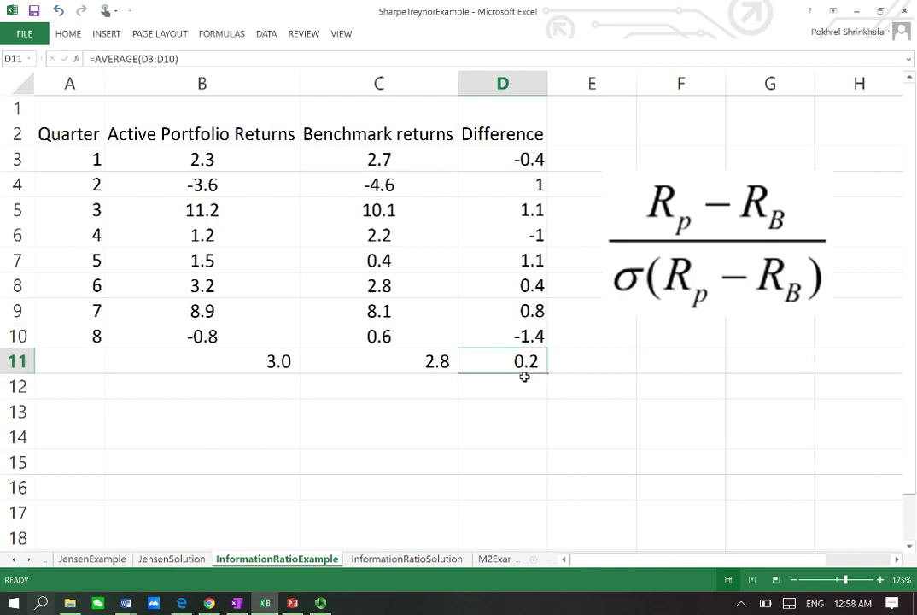
{"action": "left_click", "coordinate": [282, 363]}
{"action": "left_click", "coordinate": [526, 361]}
{"action": "left_click", "coordinate": [517, 389]}
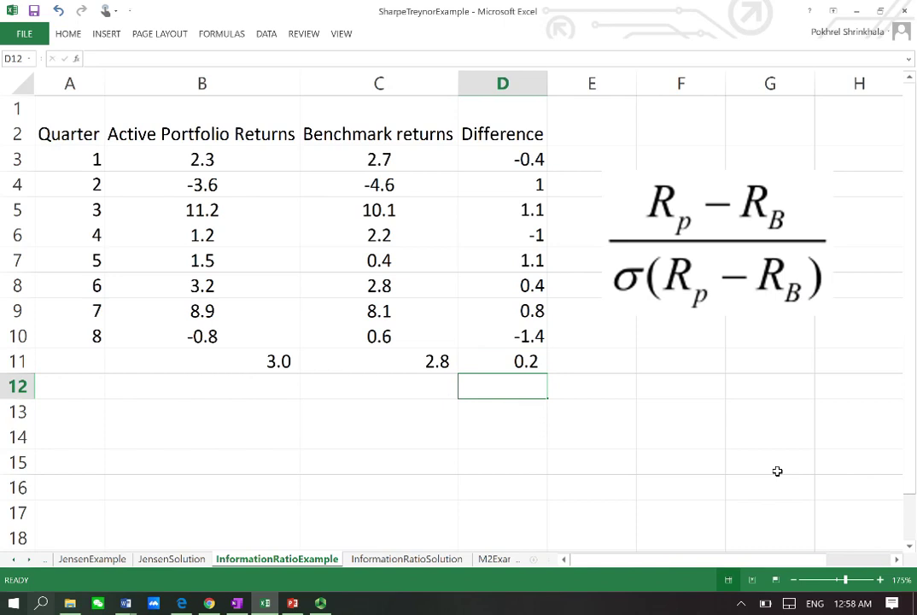
{"action": "type", "text": "=stde"}
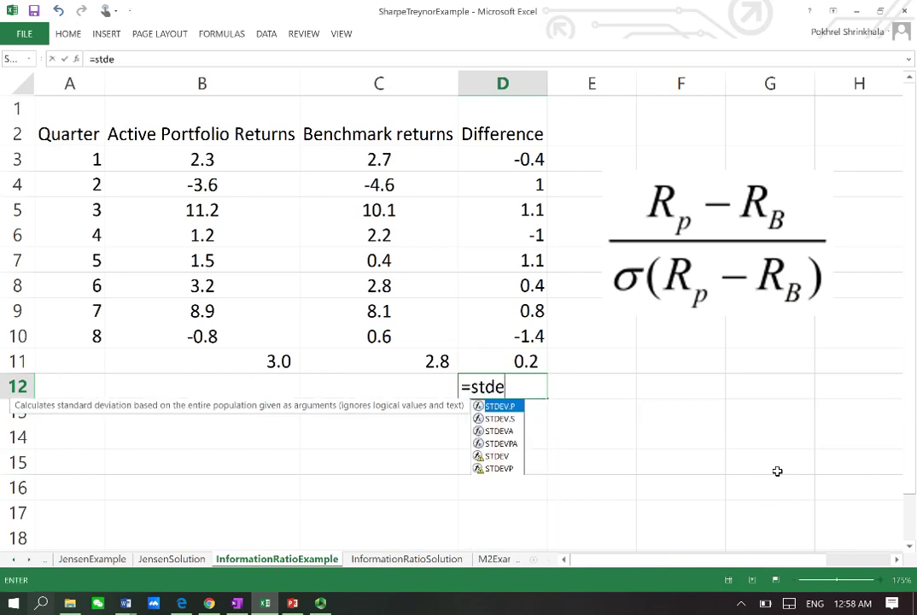
{"action": "type", "text": "v.s"}
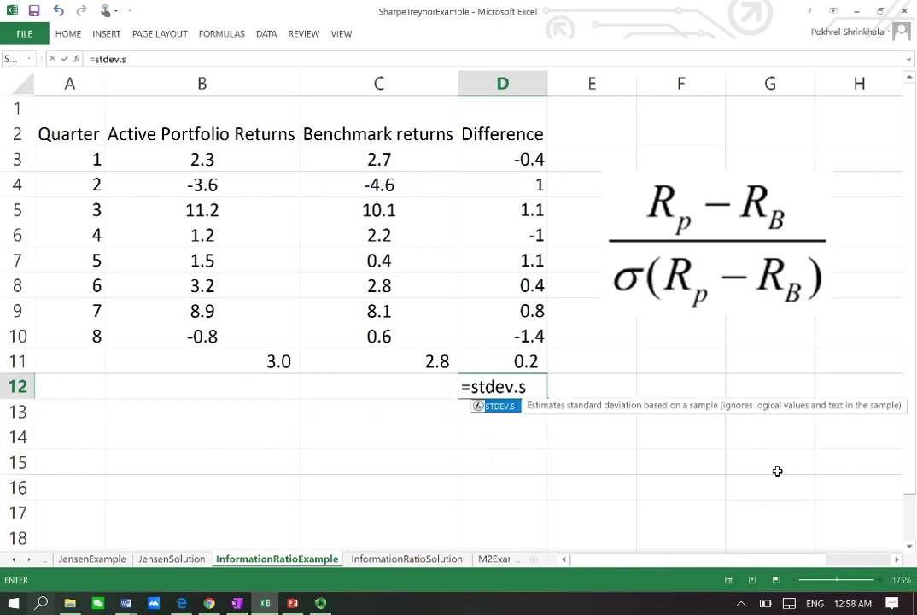
{"action": "type", "text": "("}
{"action": "key", "text": "Up"}
{"action": "key", "text": "Up"}
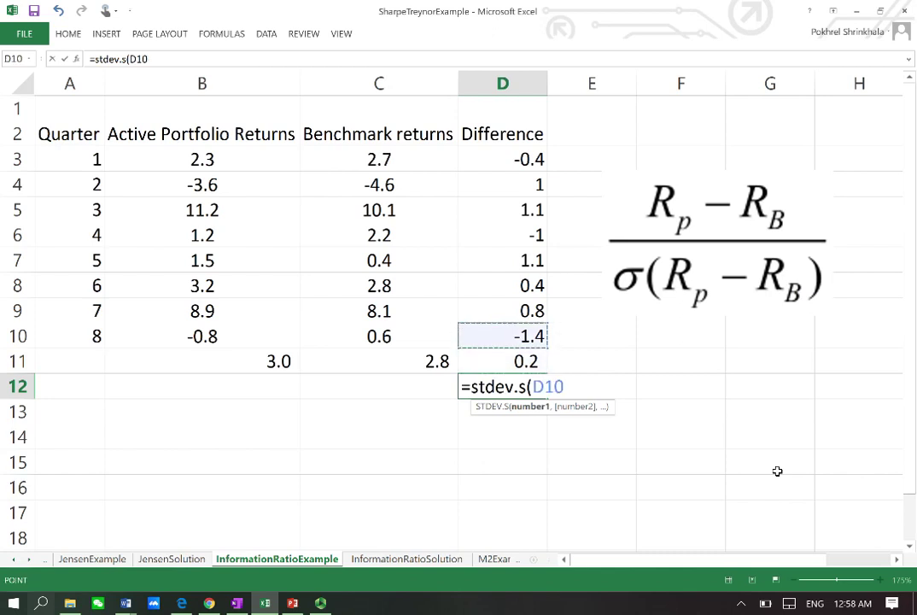
{"action": "key", "text": "shift+Up"}
{"action": "key", "text": "shift+Up"}
{"action": "key", "text": "shift+Up"}
{"action": "key", "text": "shift+Up"}
{"action": "key", "text": "shift+Up"}
{"action": "key", "text": "shift+Up"}
{"action": "key", "text": "shift+Up"}
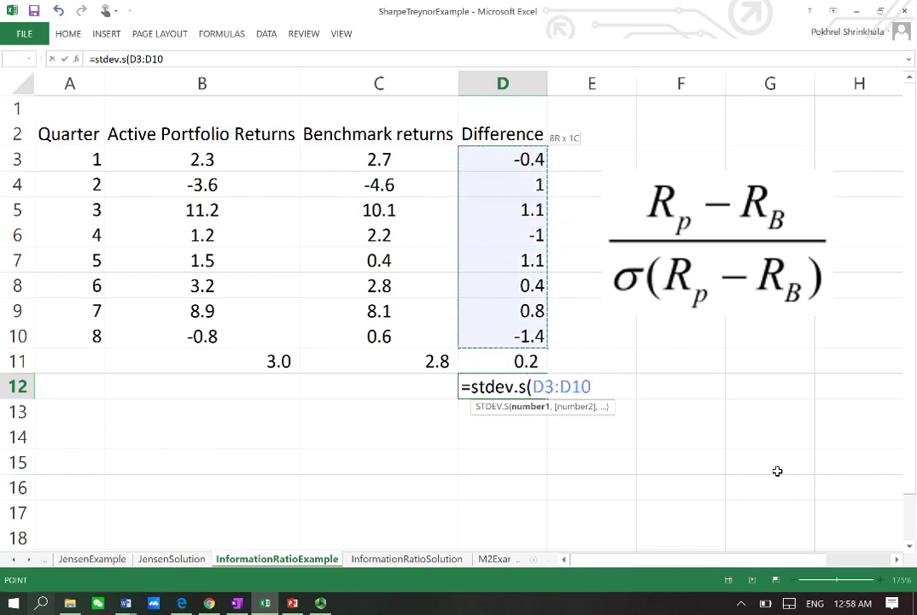
{"action": "type", "text": ")"}
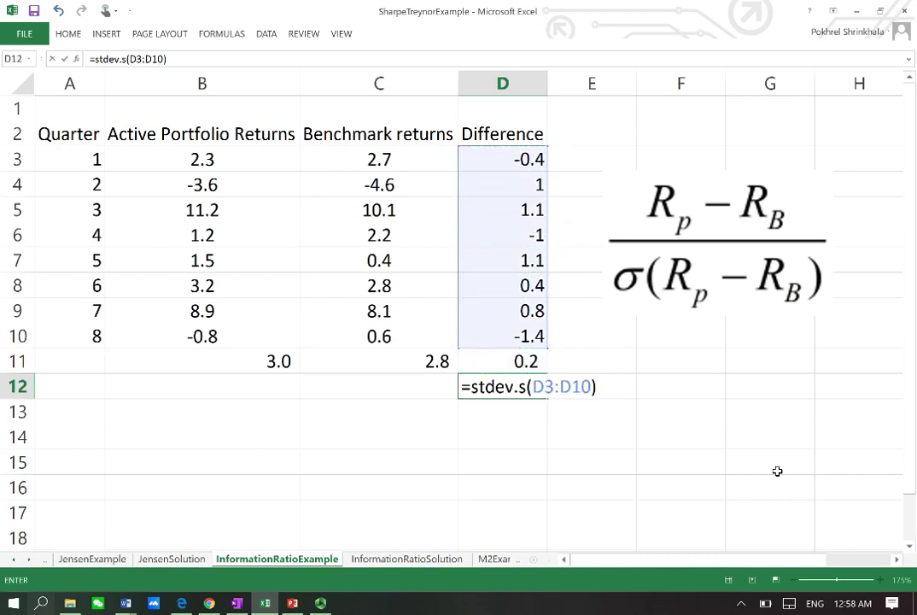
{"action": "key", "text": "Return"}
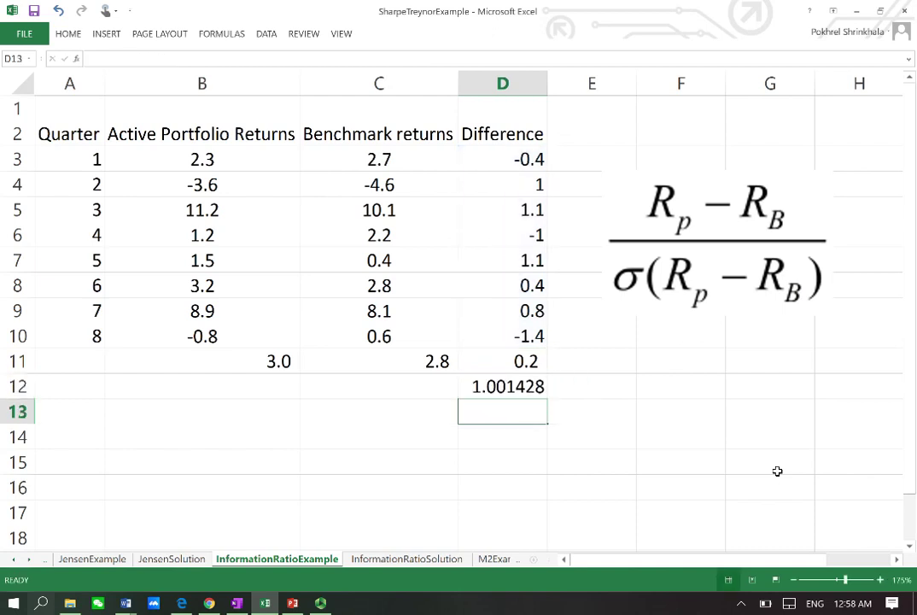
Format the standard deviation in D12 to show two decimal places.
{"action": "key", "text": "Up"}
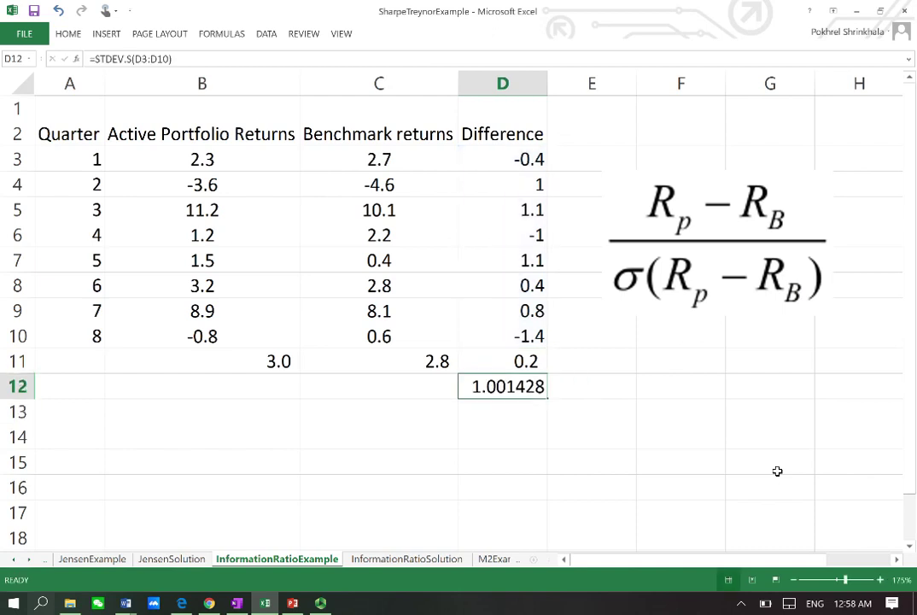
{"action": "left_click", "coordinate": [68, 33]}
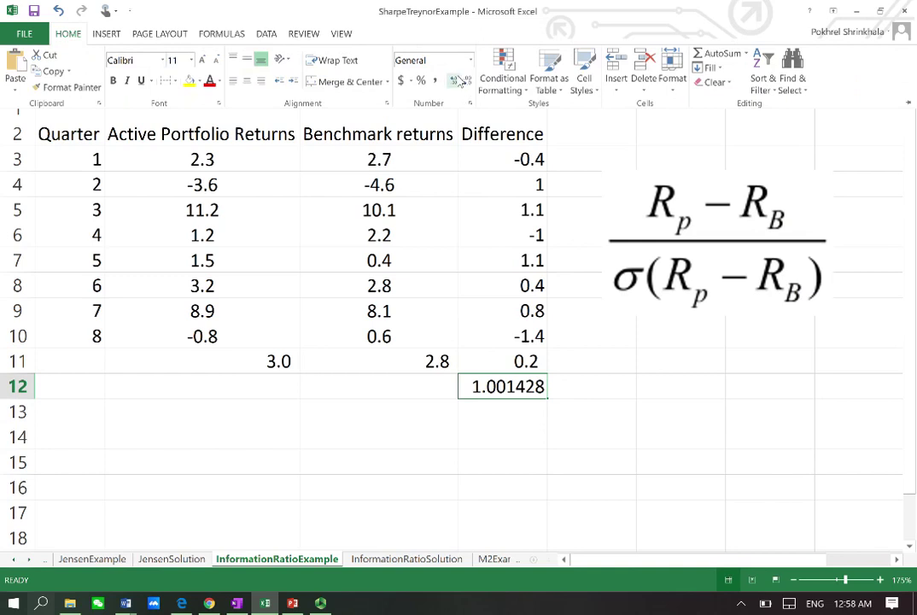
{"action": "left_click", "coordinate": [468, 83]}
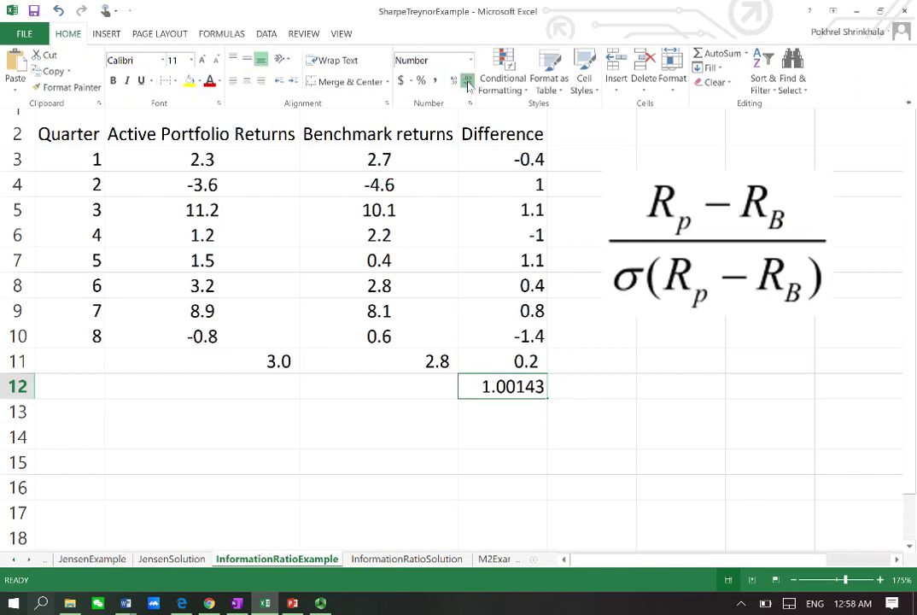
{"action": "left_click", "coordinate": [468, 83]}
{"action": "left_click", "coordinate": [468, 83]}
{"action": "left_click", "coordinate": [469, 83]}
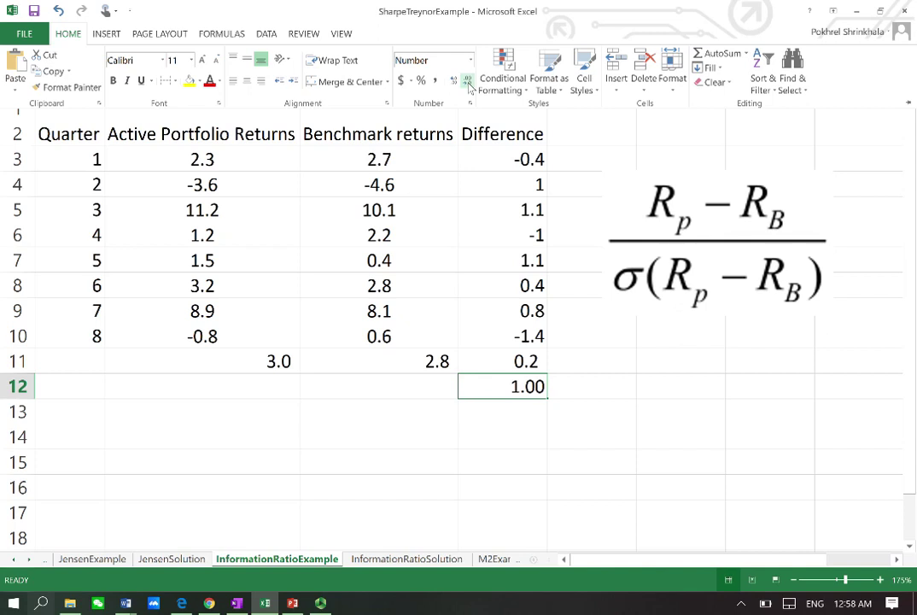
{"action": "key", "text": "ctrl+F1"}
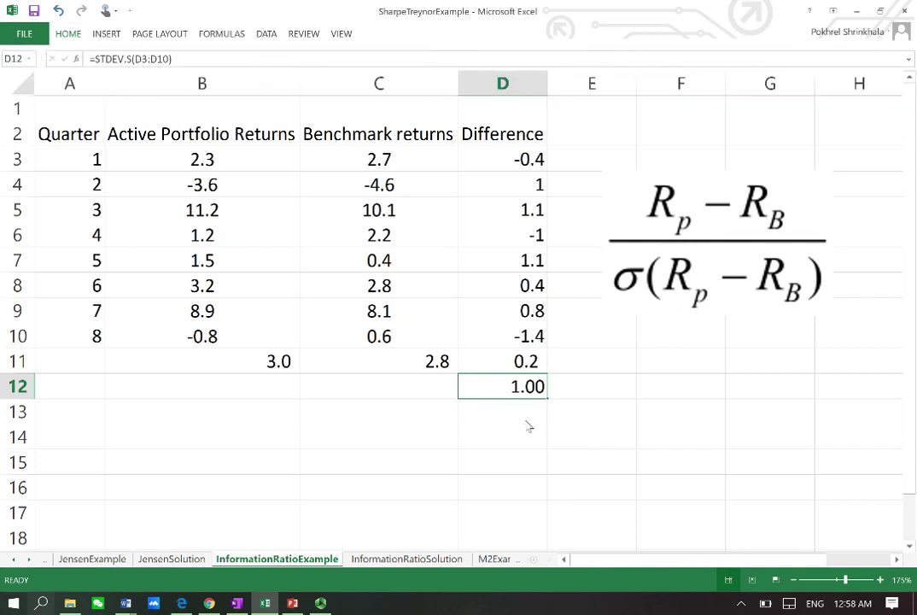
Enter the label IR in C13, beside the cell for the information ratio.
{"action": "left_click", "coordinate": [519, 417]}
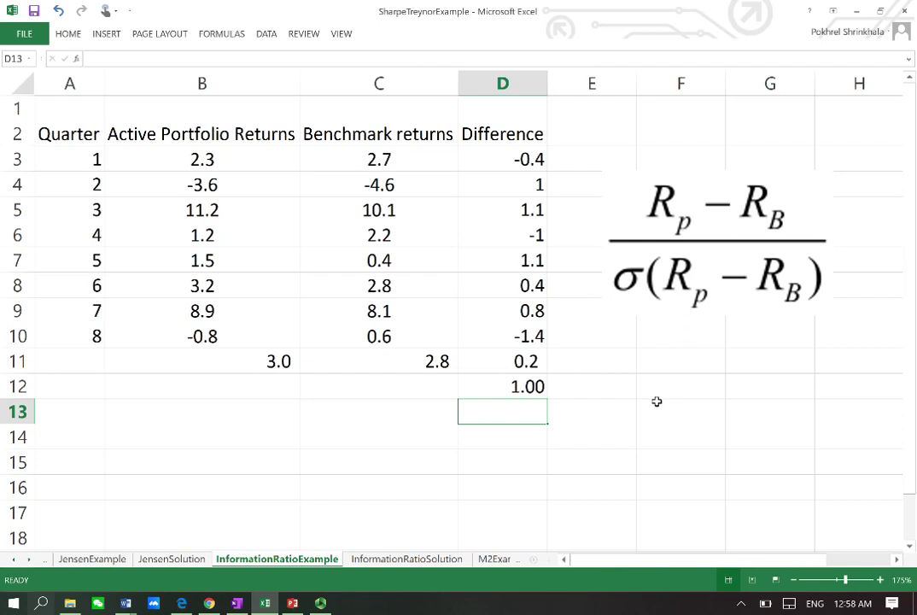
{"action": "key", "text": "Left"}
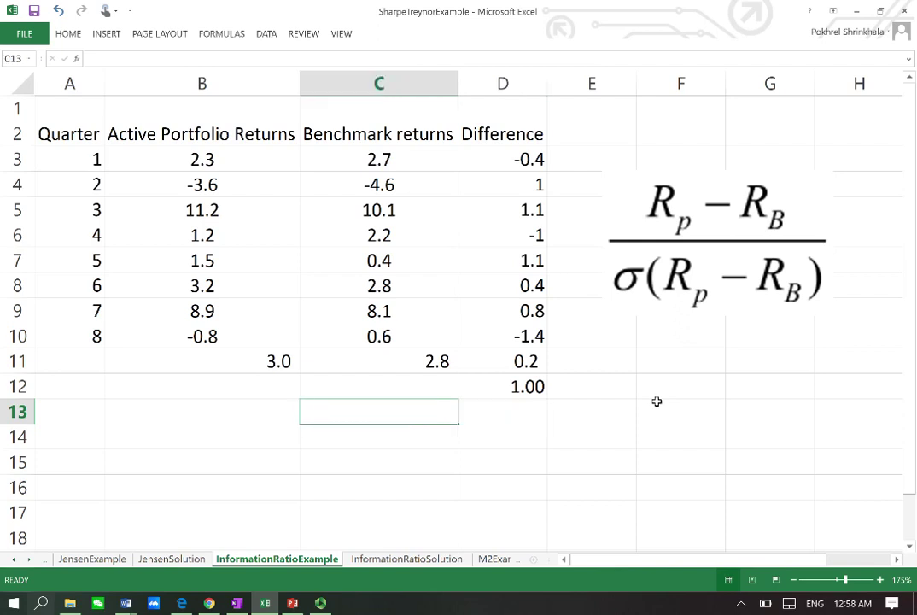
{"action": "type", "text": "IR"}
{"action": "key", "text": "Right"}
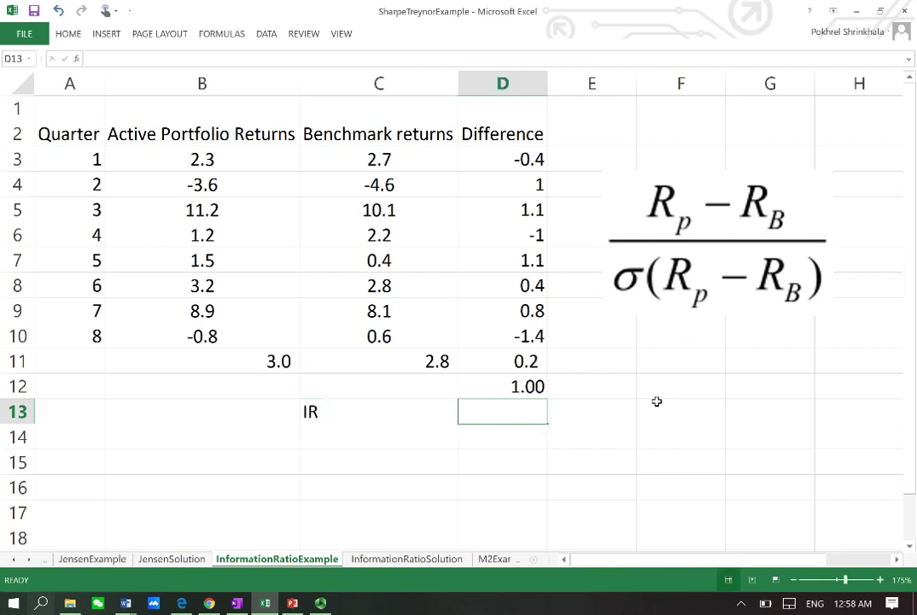
Calculate the information ratio in D13 by dividing the average difference by its standard deviation with =D11/D12.
{"action": "type", "text": "="}
{"action": "key", "text": "Up"}
{"action": "key", "text": "Up"}
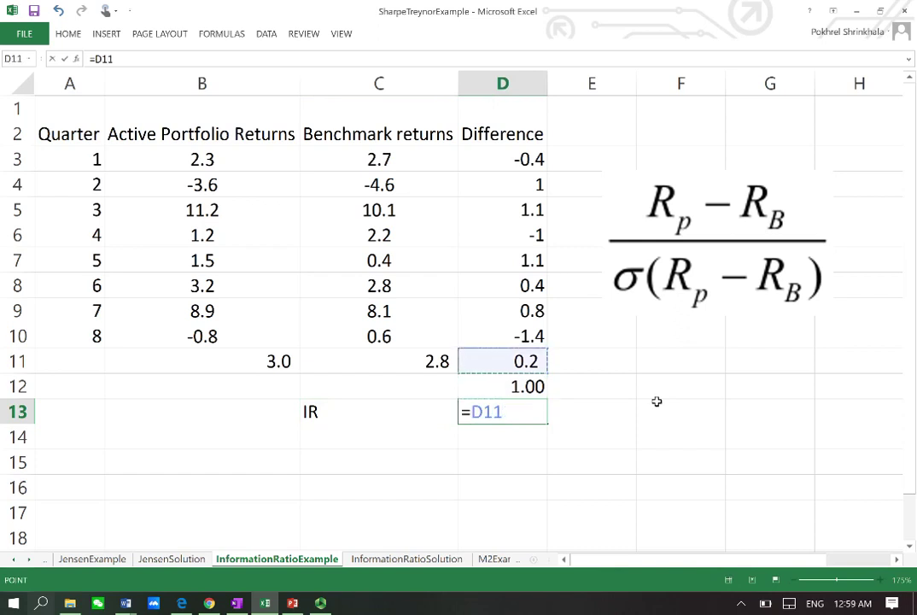
{"action": "type", "text": "/"}
{"action": "key", "text": "Up"}
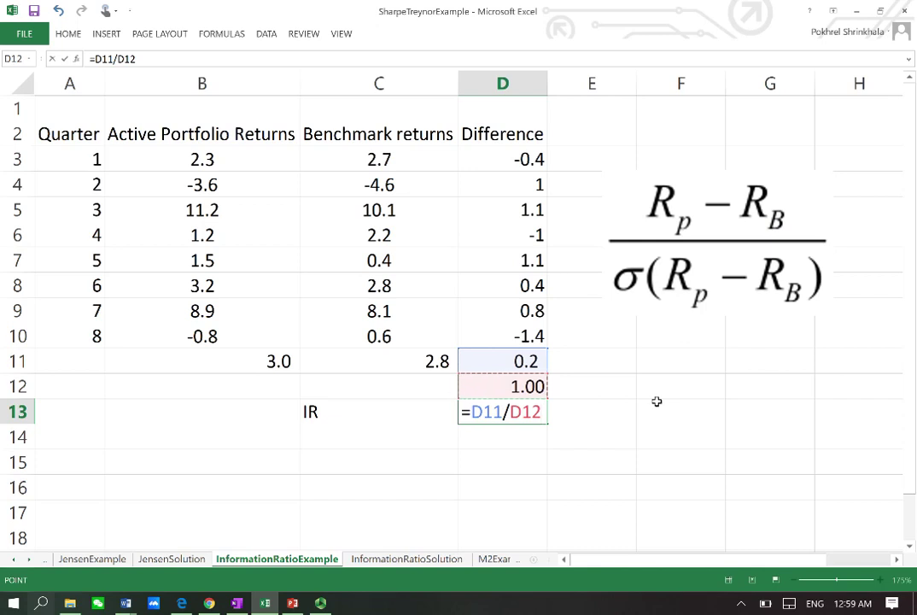
{"action": "key", "text": "ctrl+Return"}
{"action": "key", "text": "Return"}
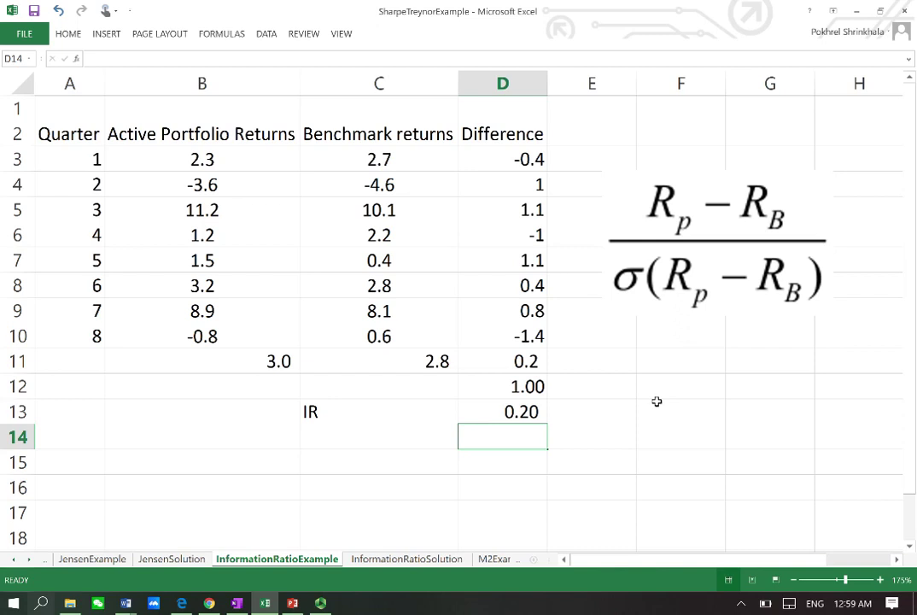
Annualise the quarterly information ratio in D14 with =D13*SQRT(4).
{"action": "key", "text": "Down"}
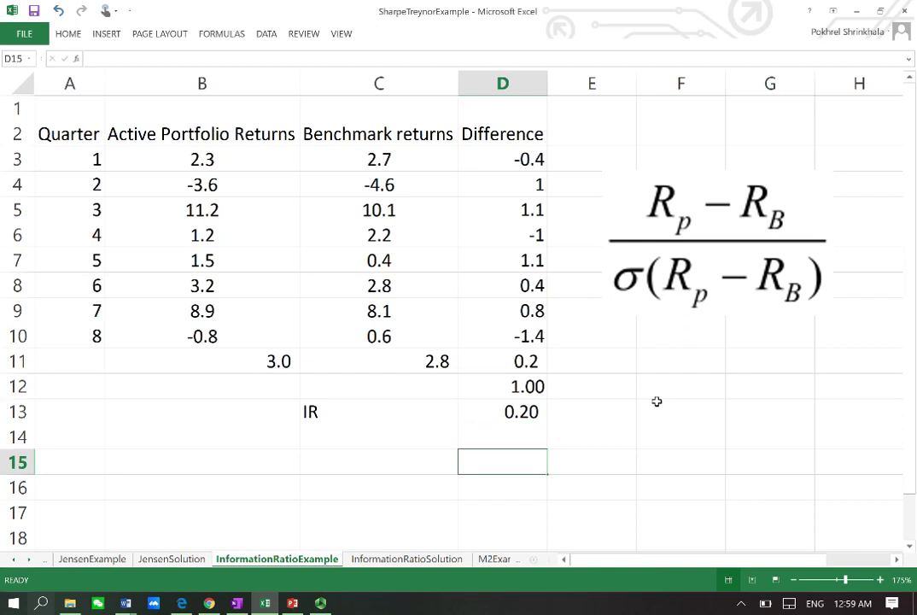
{"action": "key", "text": "Up"}
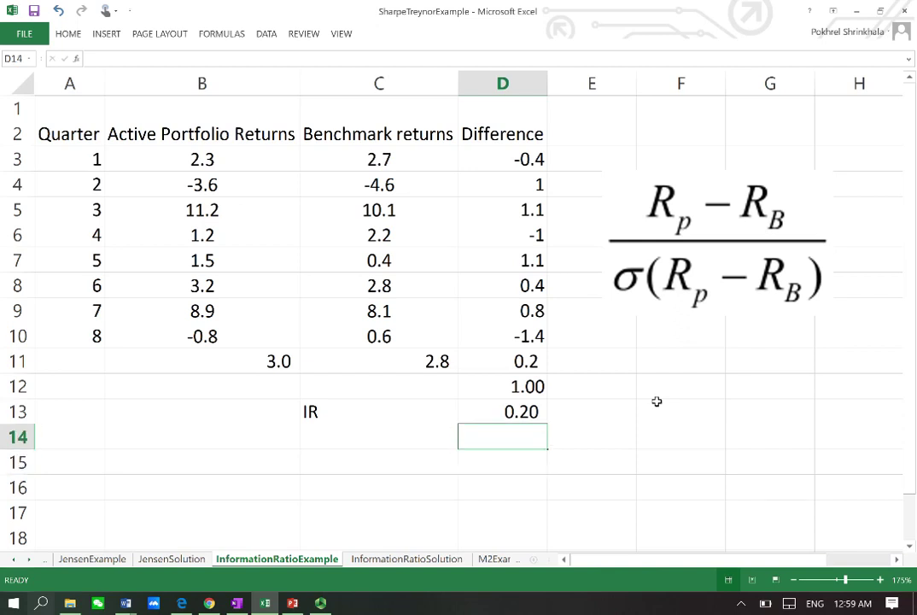
{"action": "type", "text": "="}
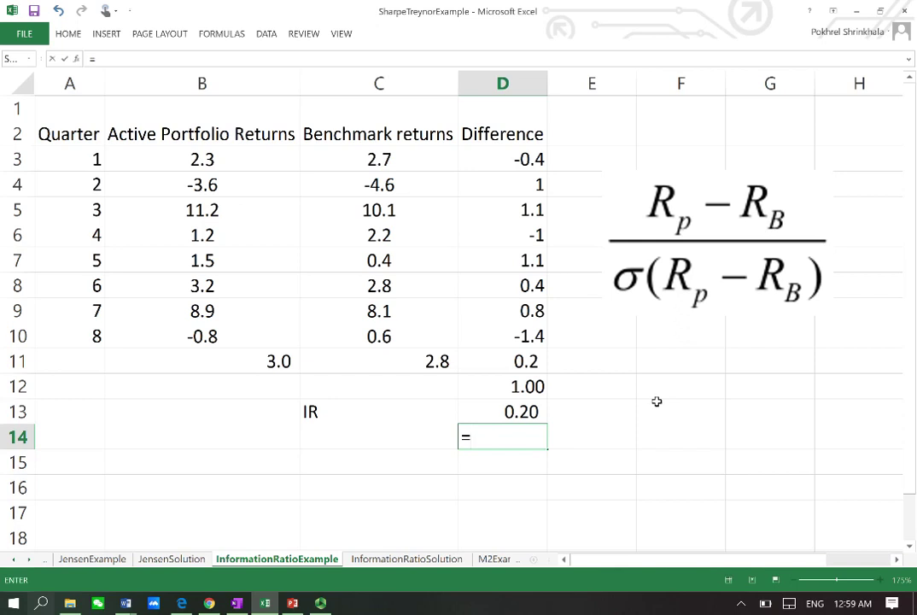
{"action": "key", "text": "Up"}
{"action": "type", "text": "*"}
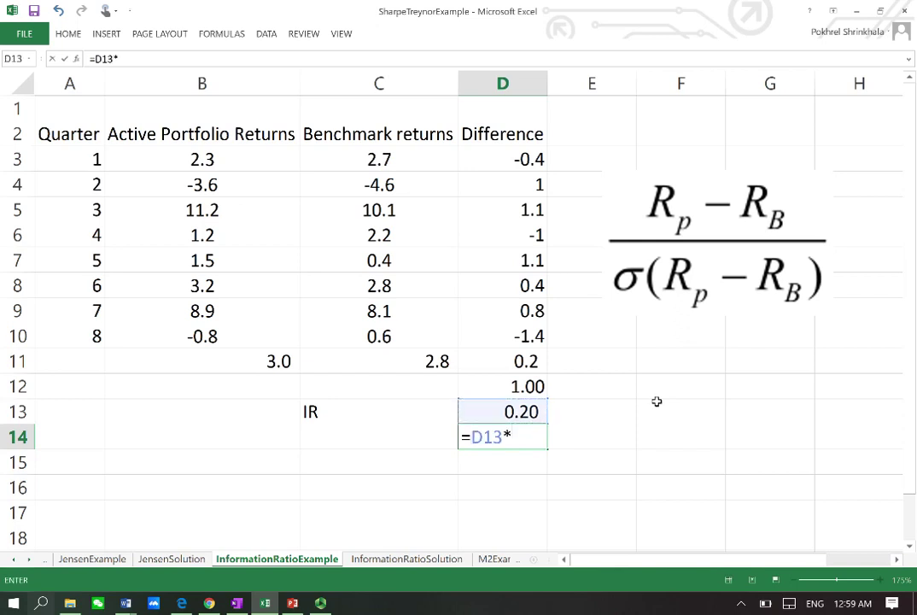
{"action": "type", "text": "sqrt("}
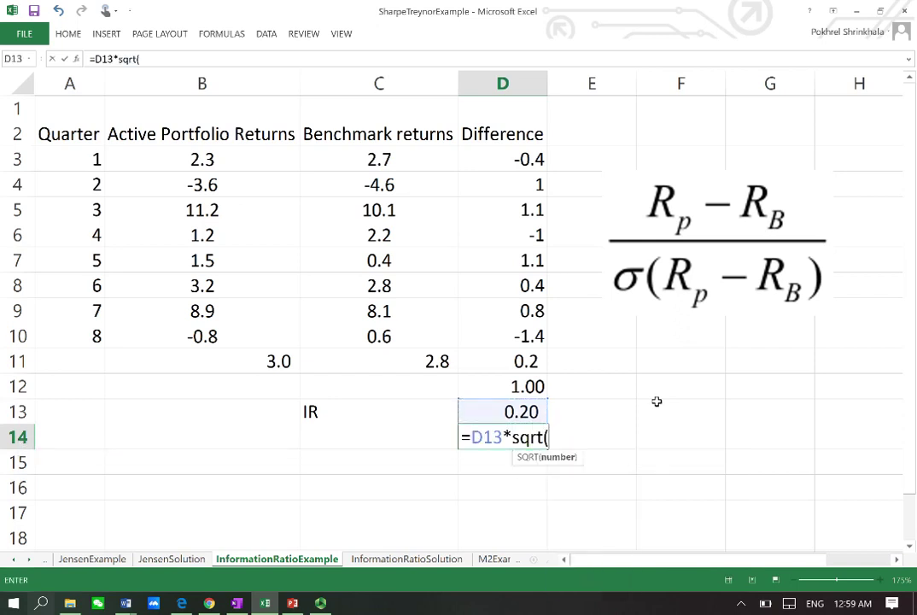
{"action": "type", "text": "4)"}
{"action": "key", "text": "Return"}
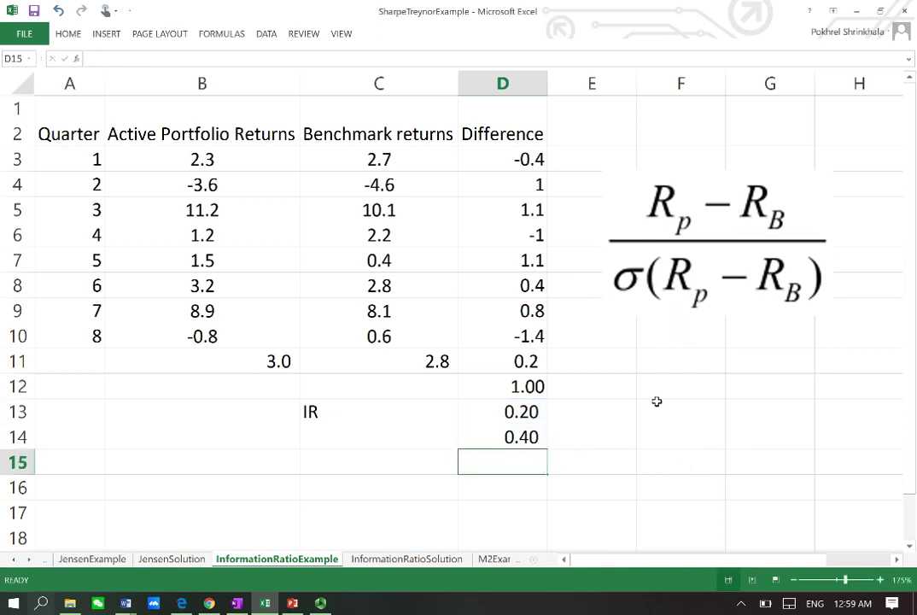
Label the annualised ratio by entering "annualised IR" in C14.
{"action": "key", "text": "Up"}
{"action": "key", "text": "Left"}
{"action": "type", "text": "a"}
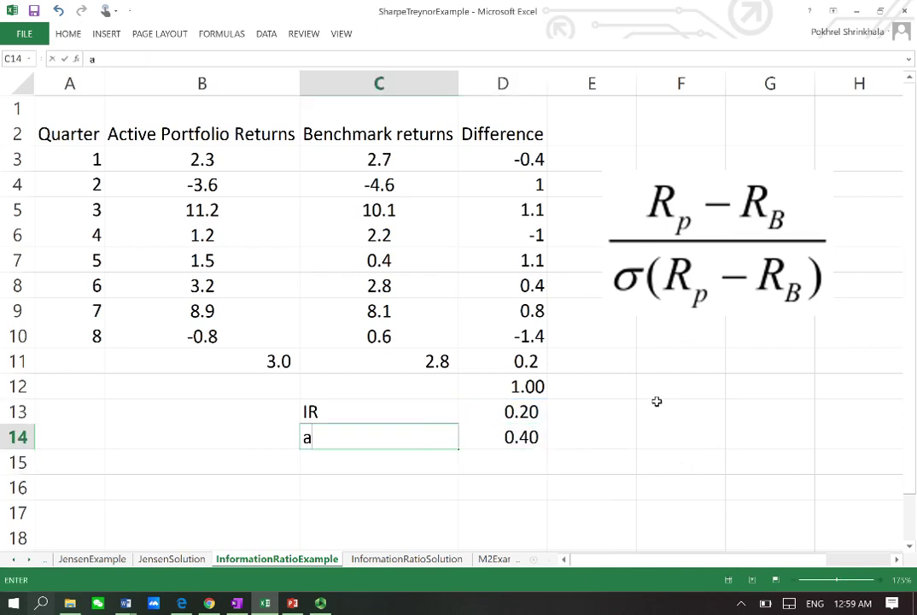
{"action": "type", "text": "nnuals"}
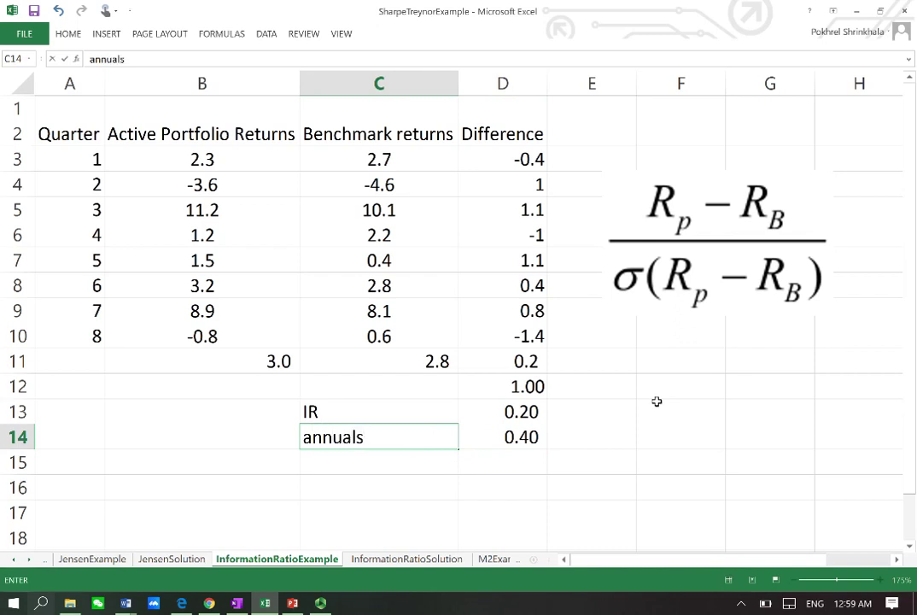
{"action": "key", "text": "BackSpace"}
{"action": "type", "text": "ised IR"}
{"action": "key", "text": "Return"}
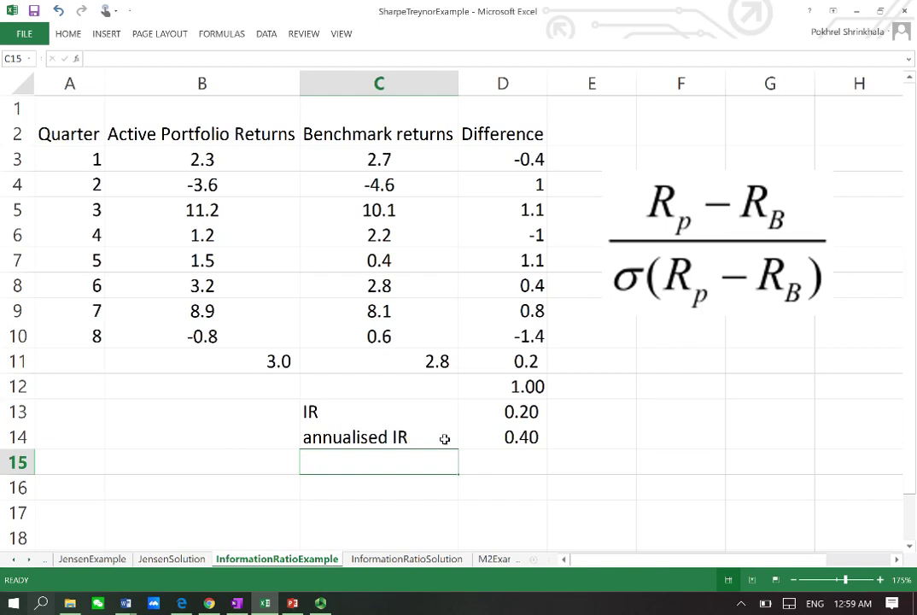
{"action": "left_click", "coordinate": [527, 437]}
{"action": "left_click", "coordinate": [410, 436]}
{"action": "left_click", "coordinate": [490, 438]}
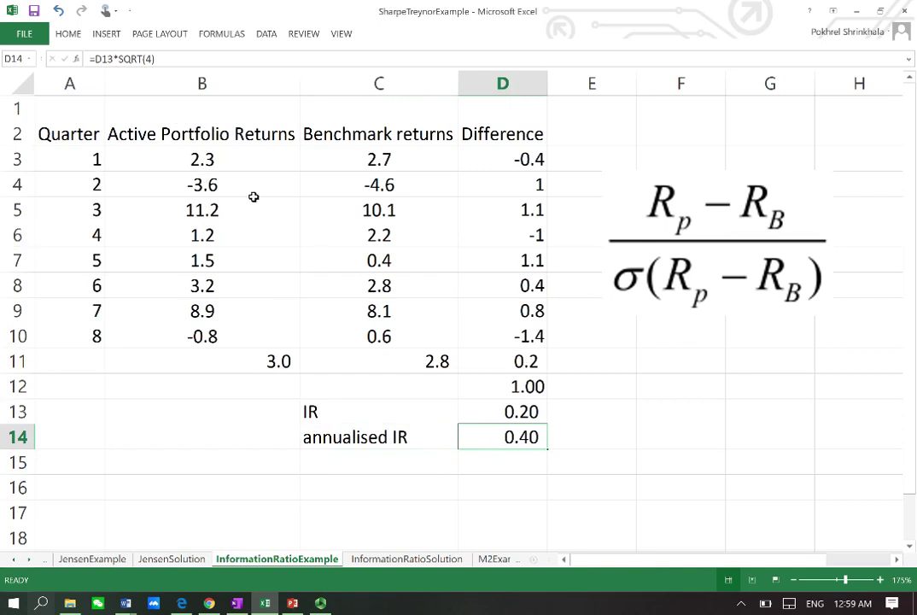
{"action": "left_click", "coordinate": [411, 436]}
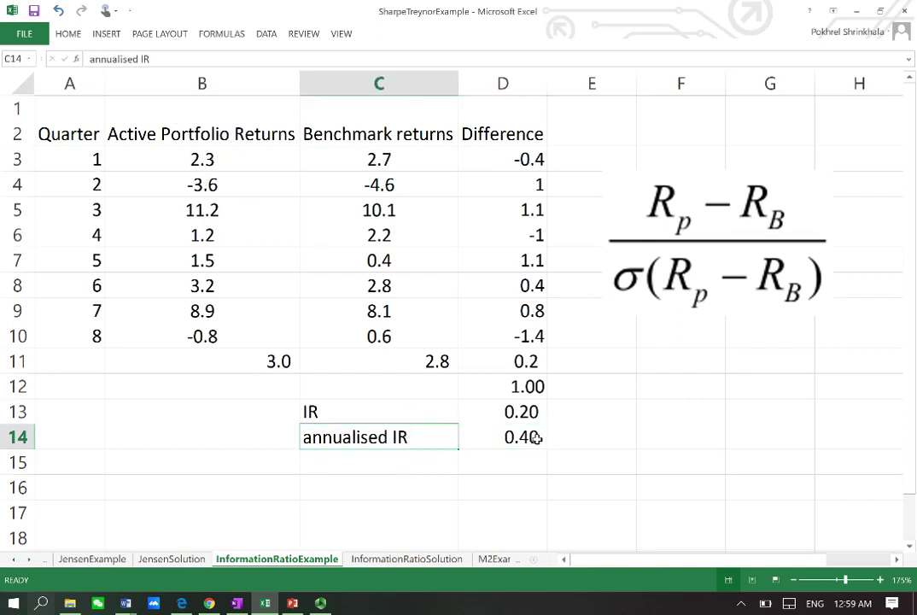
{"action": "left_click", "coordinate": [534, 437]}
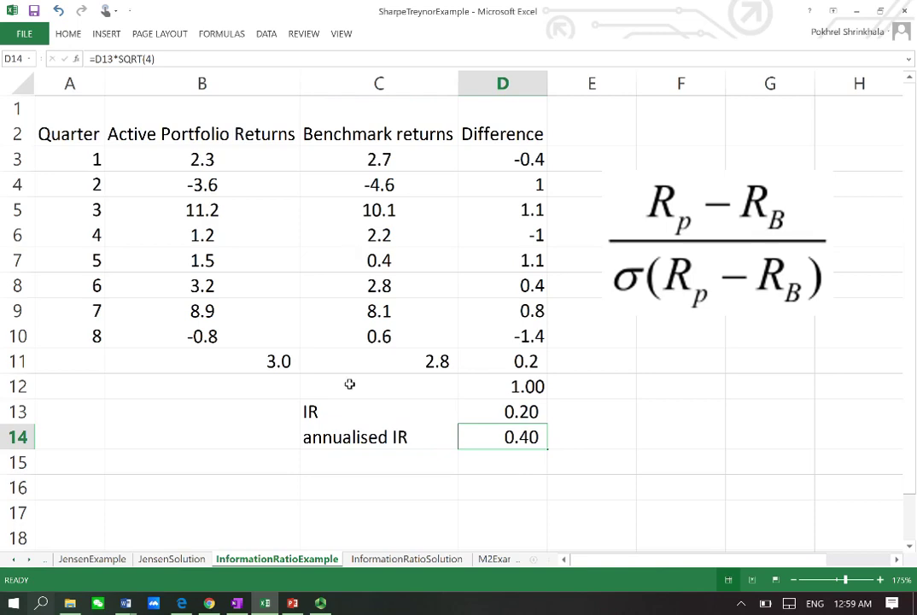
{"action": "mouse_move", "coordinate": [318, 607]}
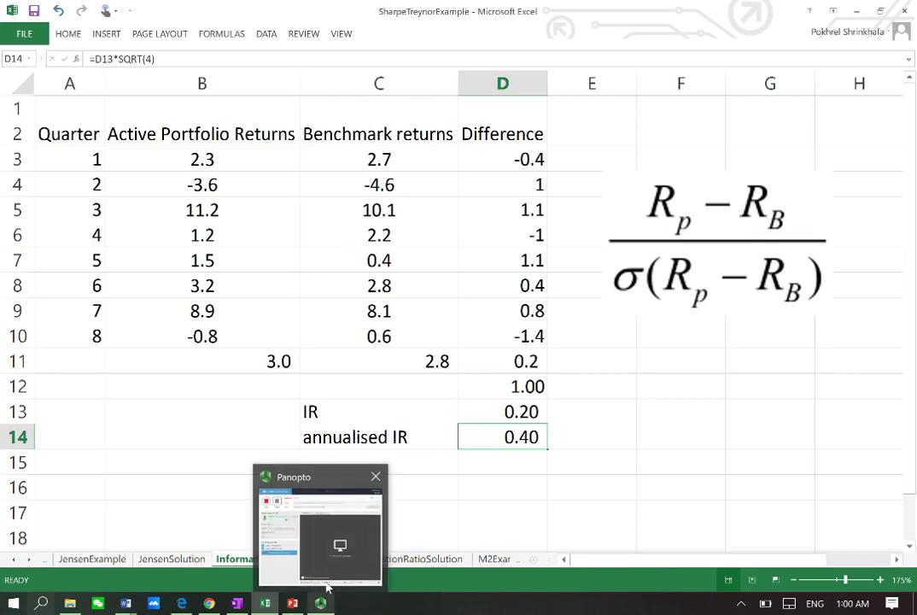
{"action": "mouse_move", "coordinate": [333, 568]}
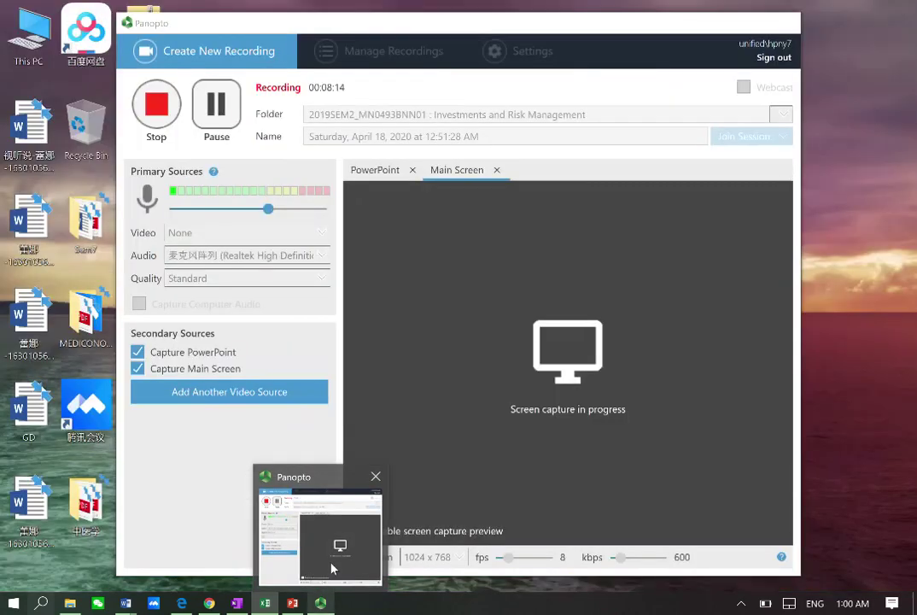